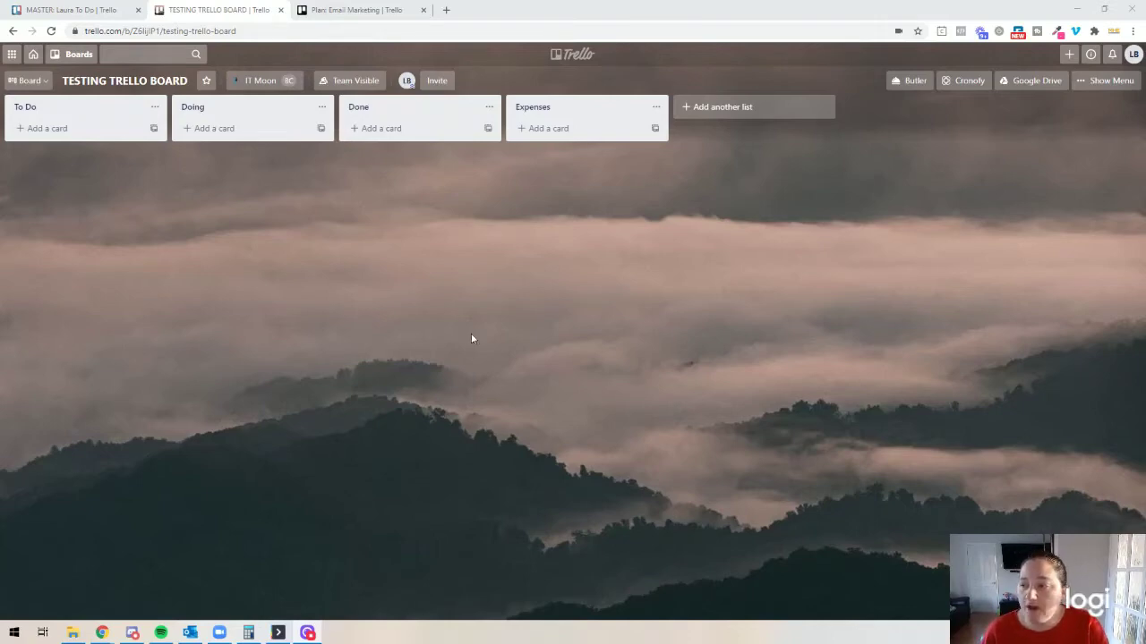
# Step: Check the already-enabled Cronofy power-up in the board's Power-Ups directory, then close the directory and menu
pyautogui.click(1100, 85)
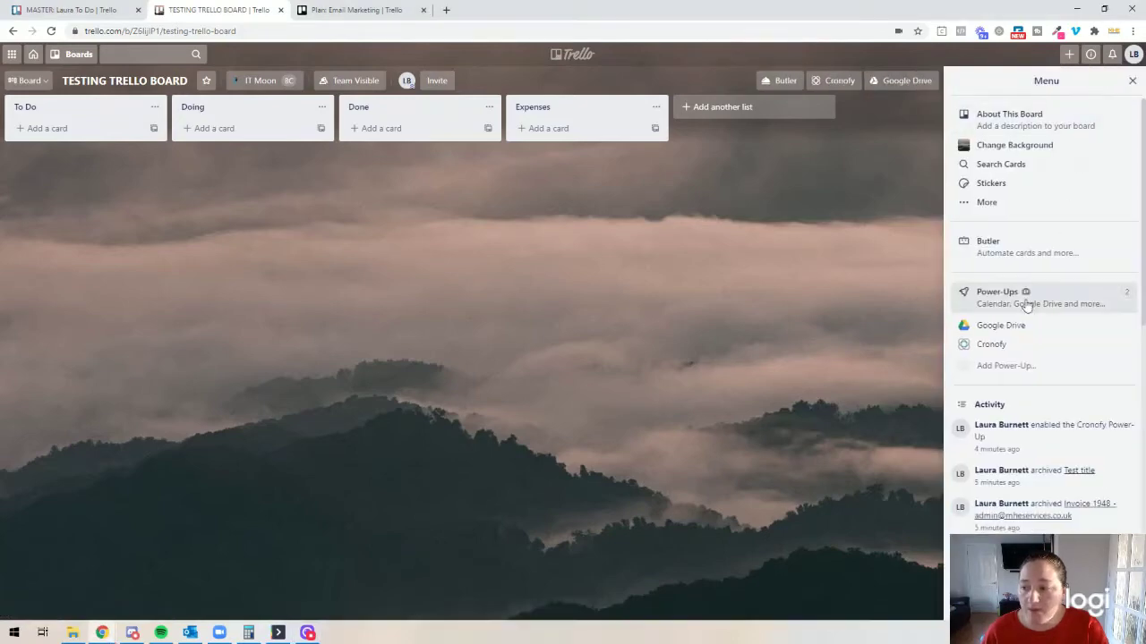
pyautogui.click(992, 295)
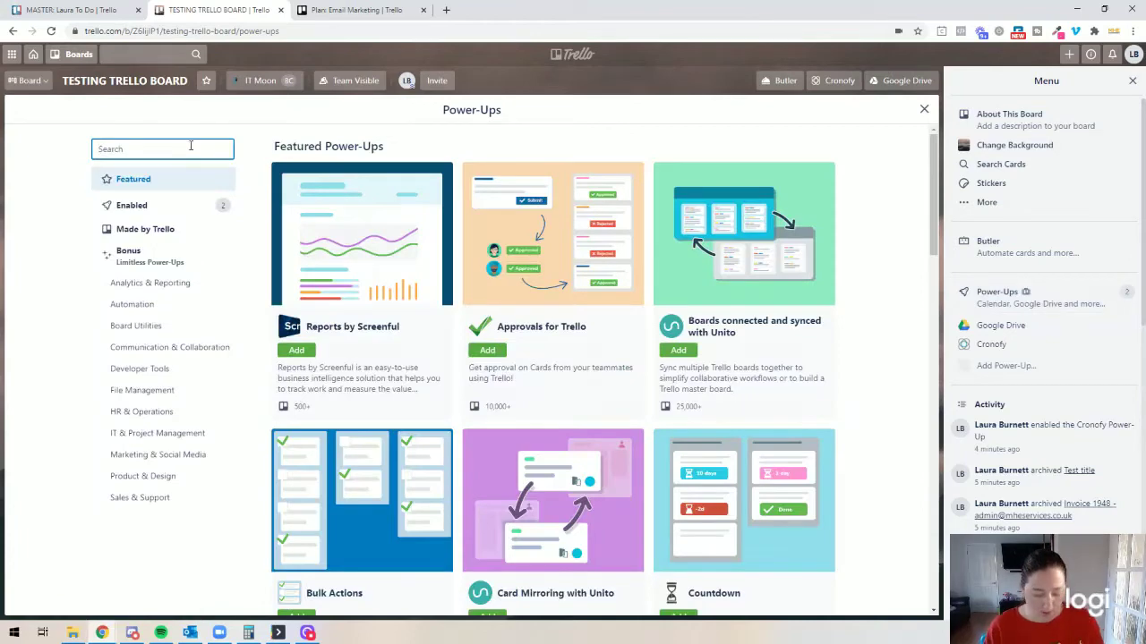
pyautogui.write('cro')
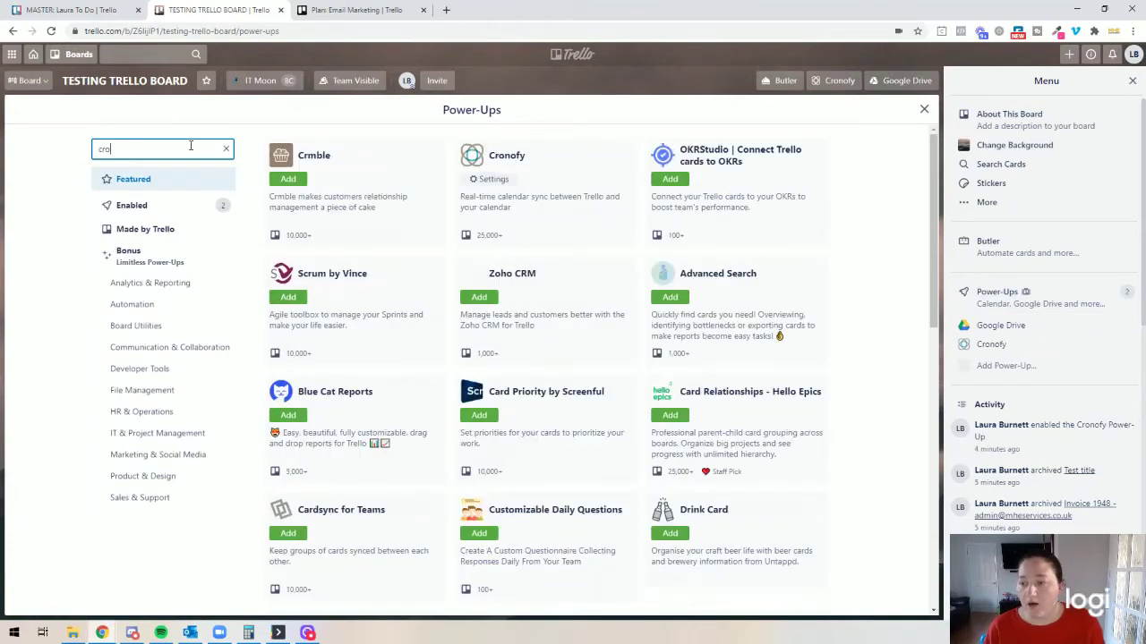
pyautogui.write('nofy')
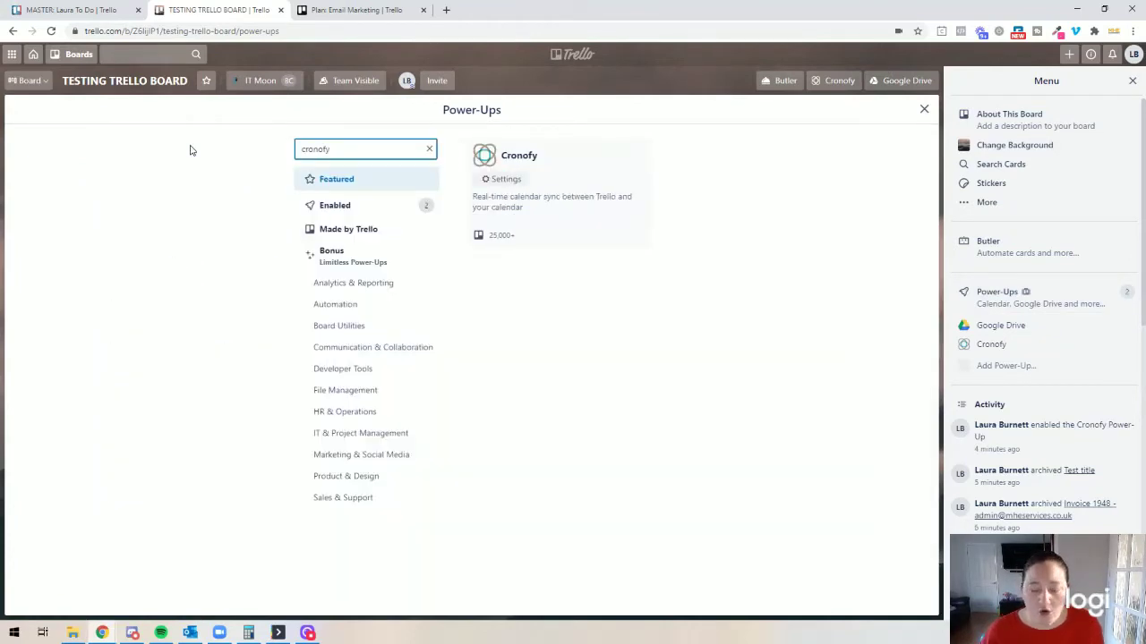
pyautogui.press('Return')
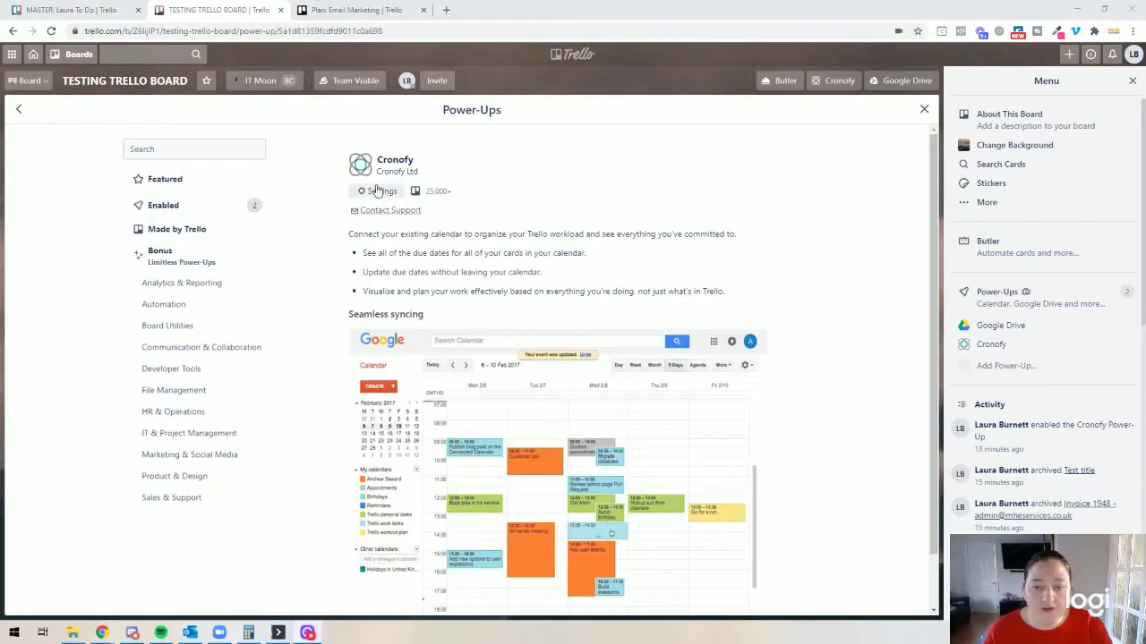
pyautogui.click(924, 108)
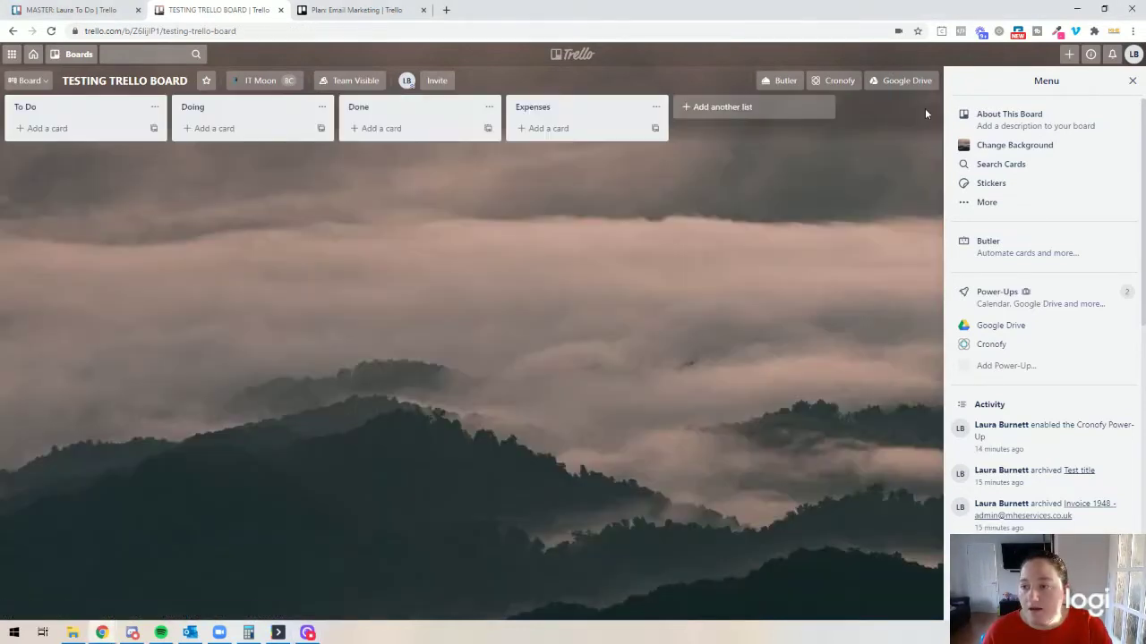
pyautogui.click(1133, 81)
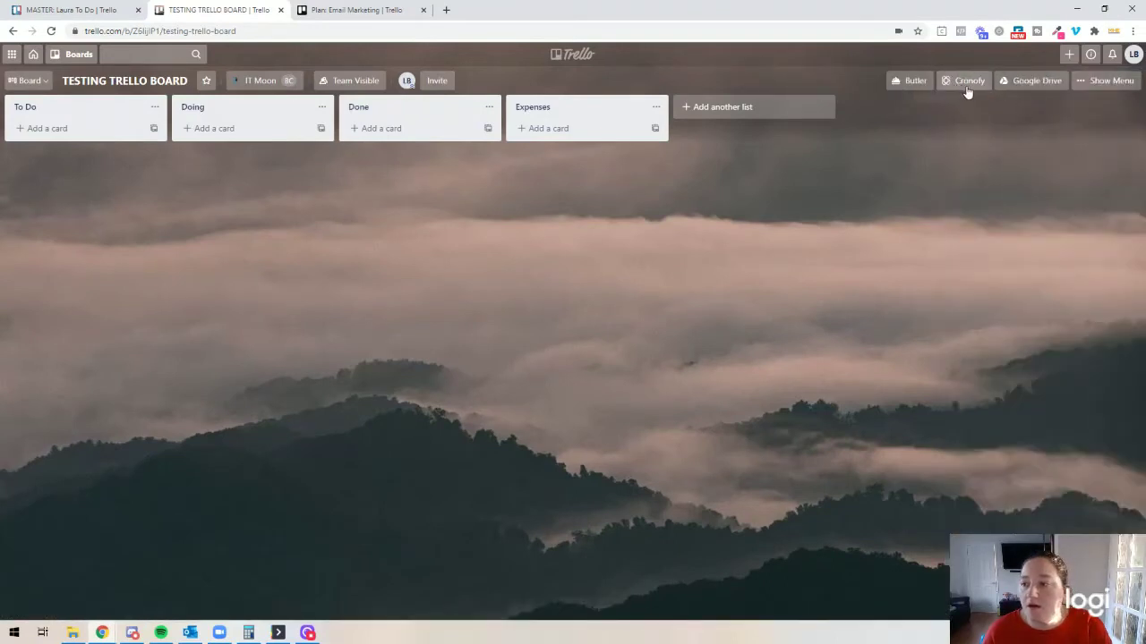
# Step: Sync all cards to the calendar as busy, timed events with reminders enabled, and start syncing
pyautogui.click(968, 89)
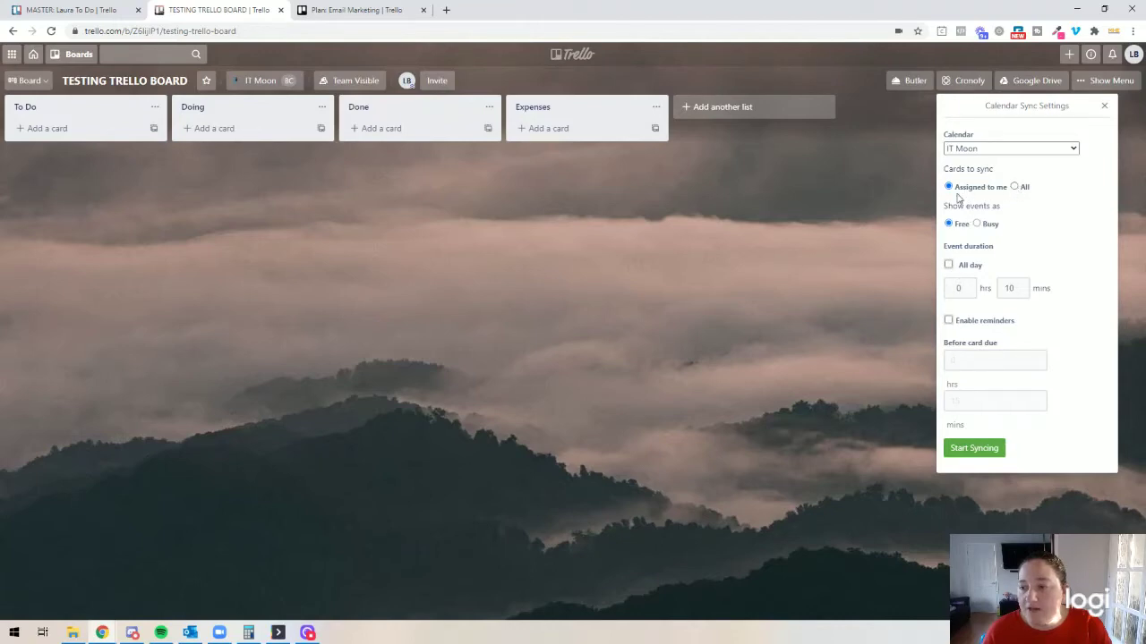
pyautogui.click(1014, 186)
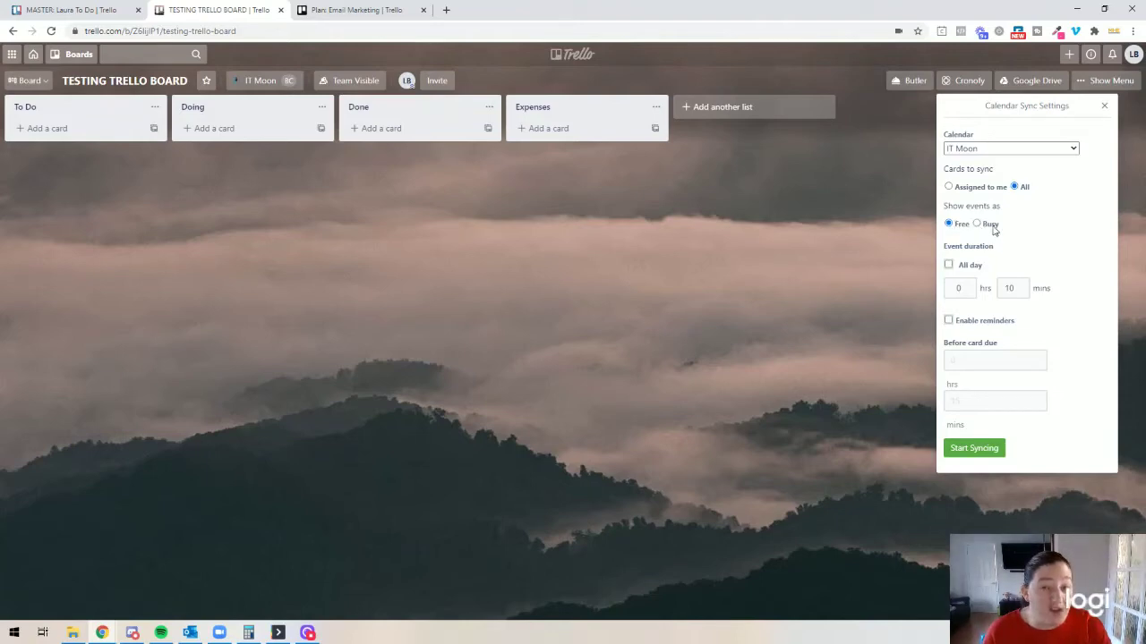
pyautogui.click(987, 225)
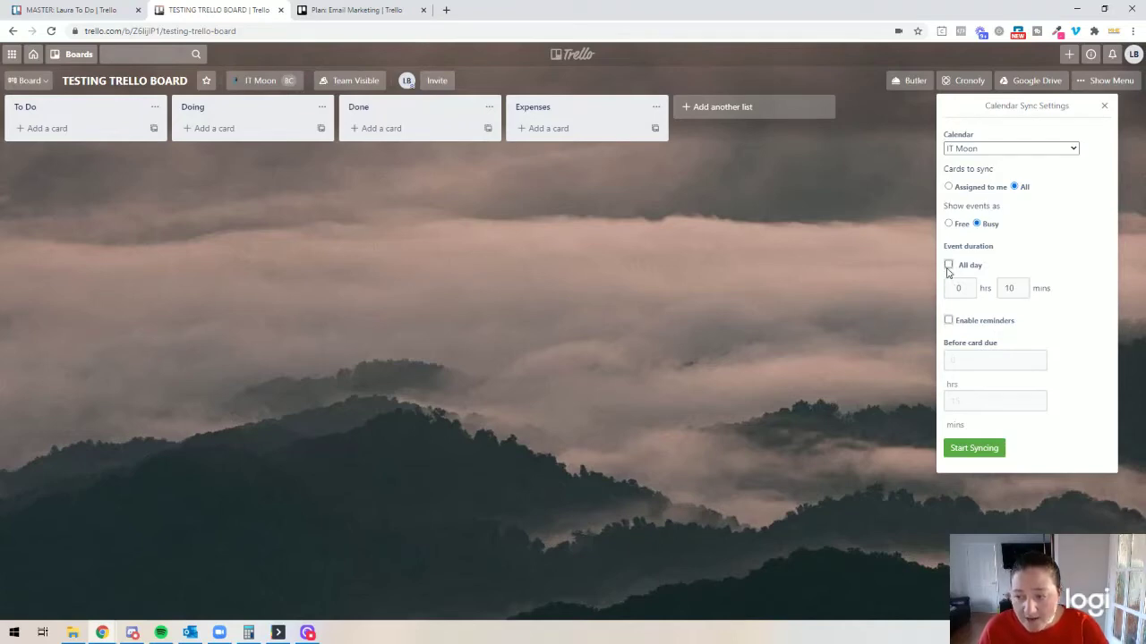
pyautogui.click(947, 266)
pyautogui.click(948, 266)
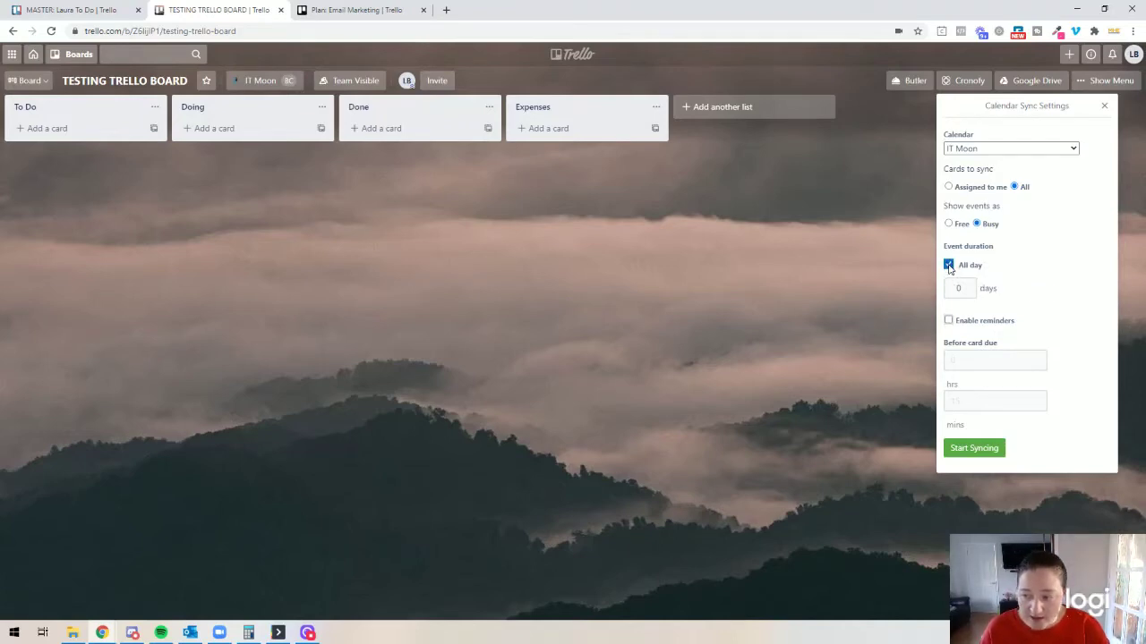
pyautogui.click(948, 266)
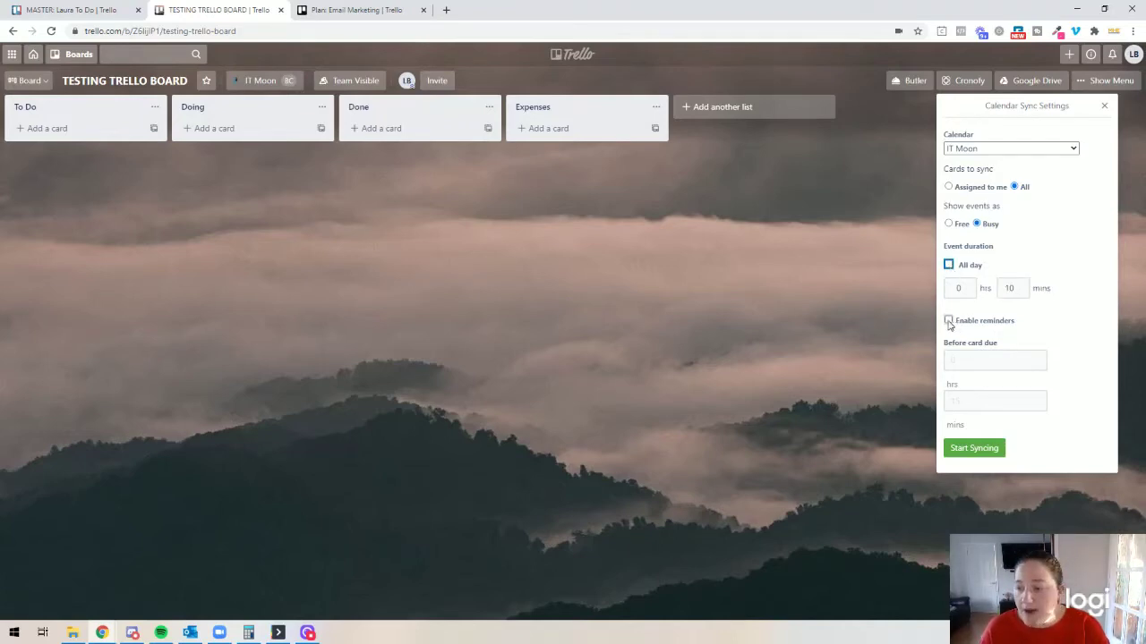
pyautogui.click(948, 321)
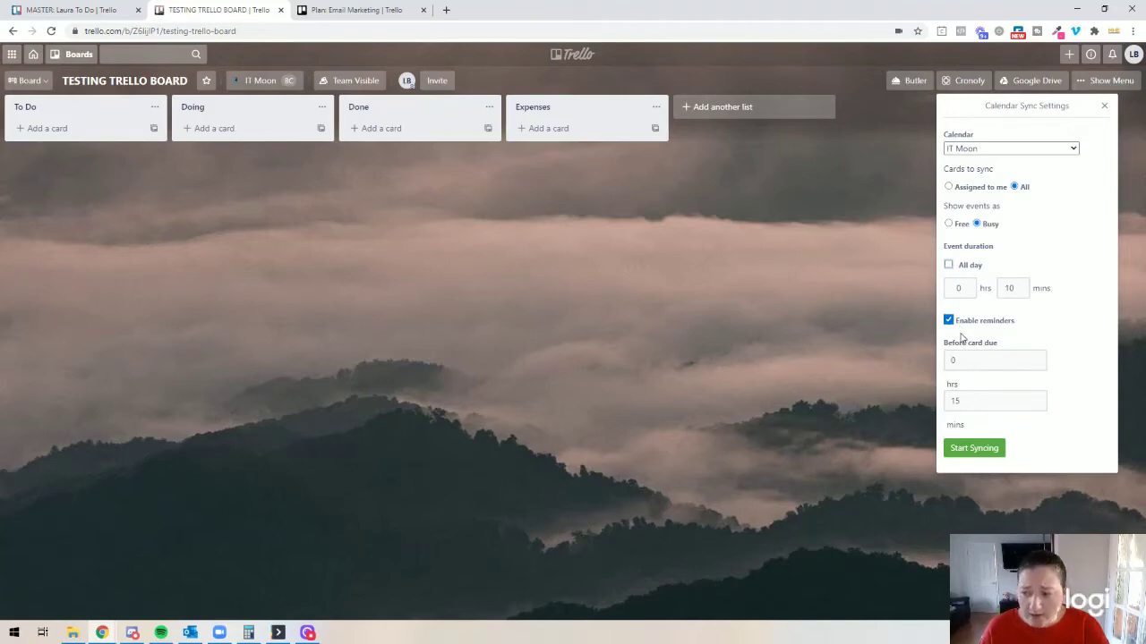
pyautogui.click(954, 448)
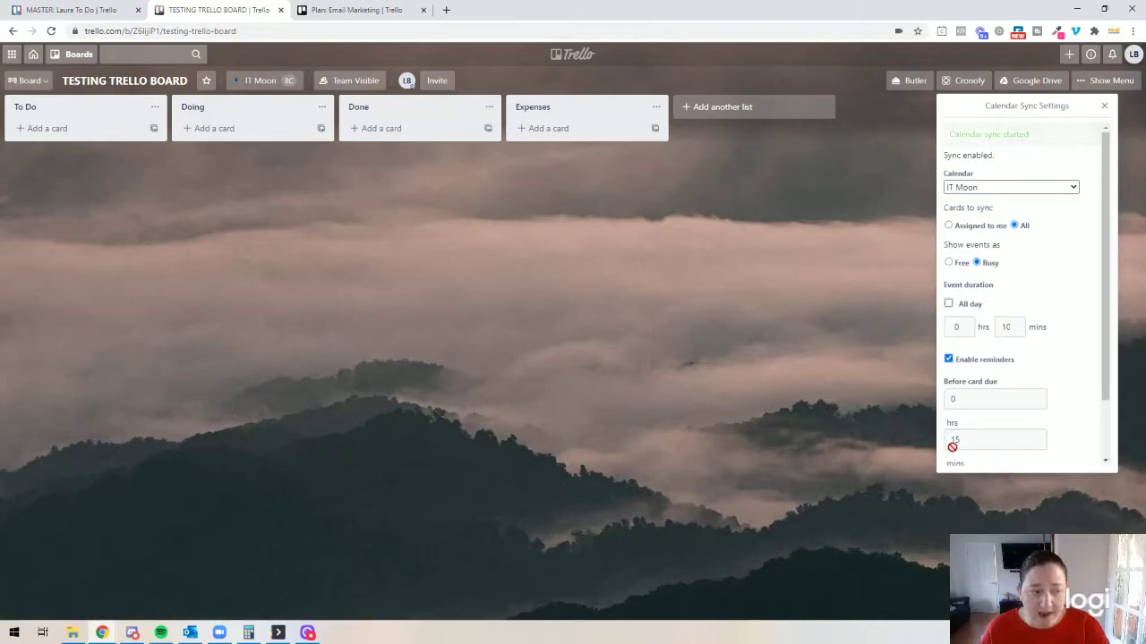
pyautogui.click(854, 437)
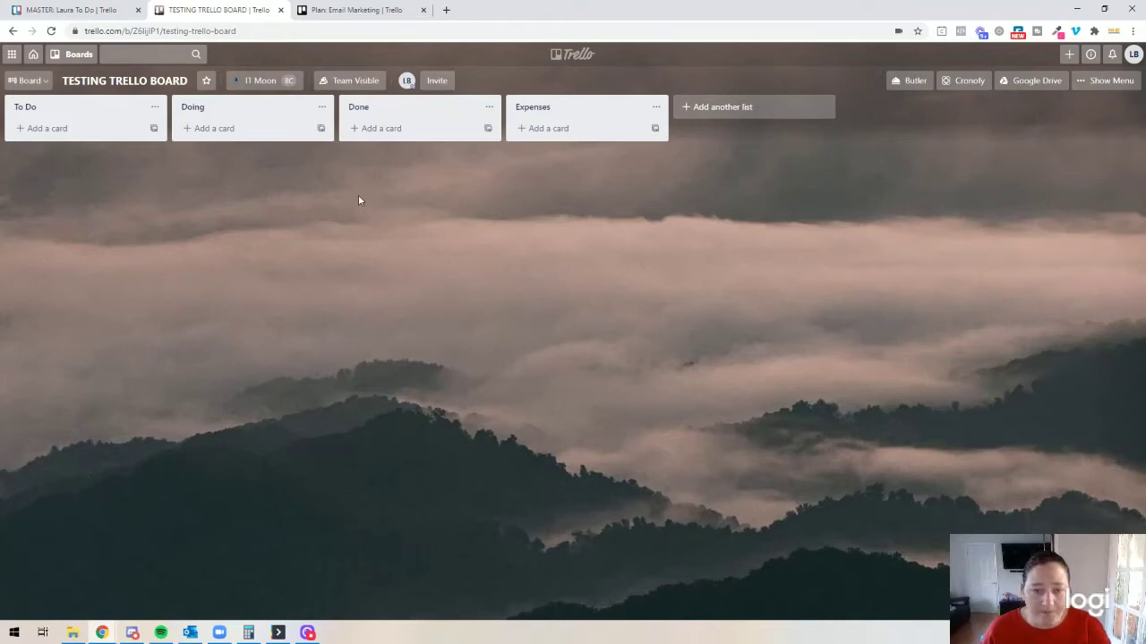
# Step: Add a 'Create Trello Cronofy Video' card to the Done list and open its details
pyautogui.click(372, 127)
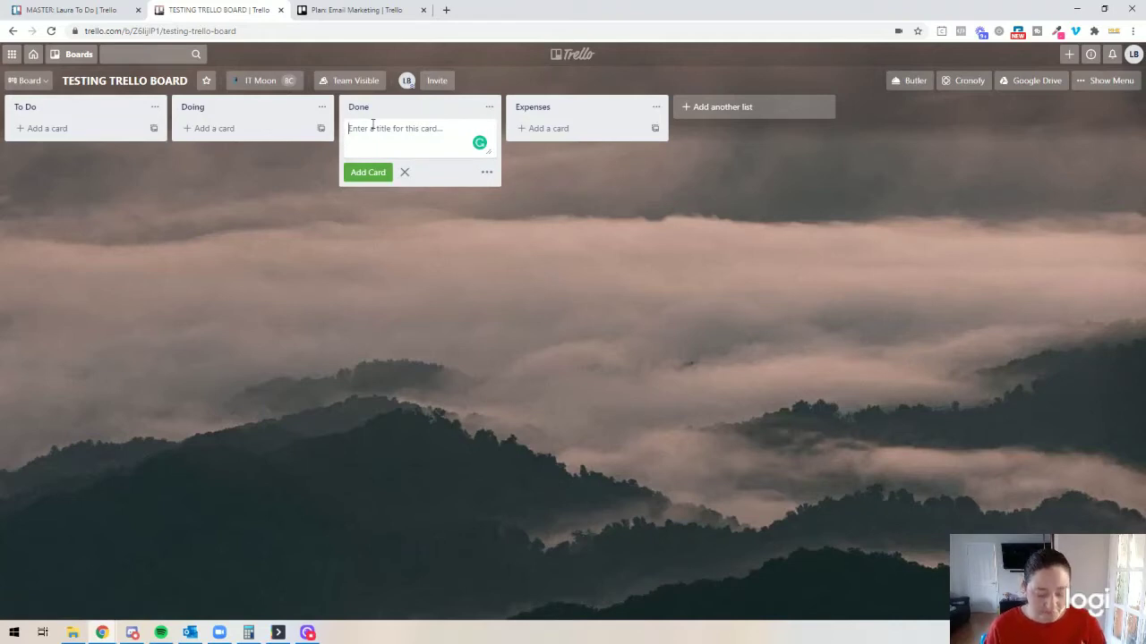
pyautogui.write('Cro')
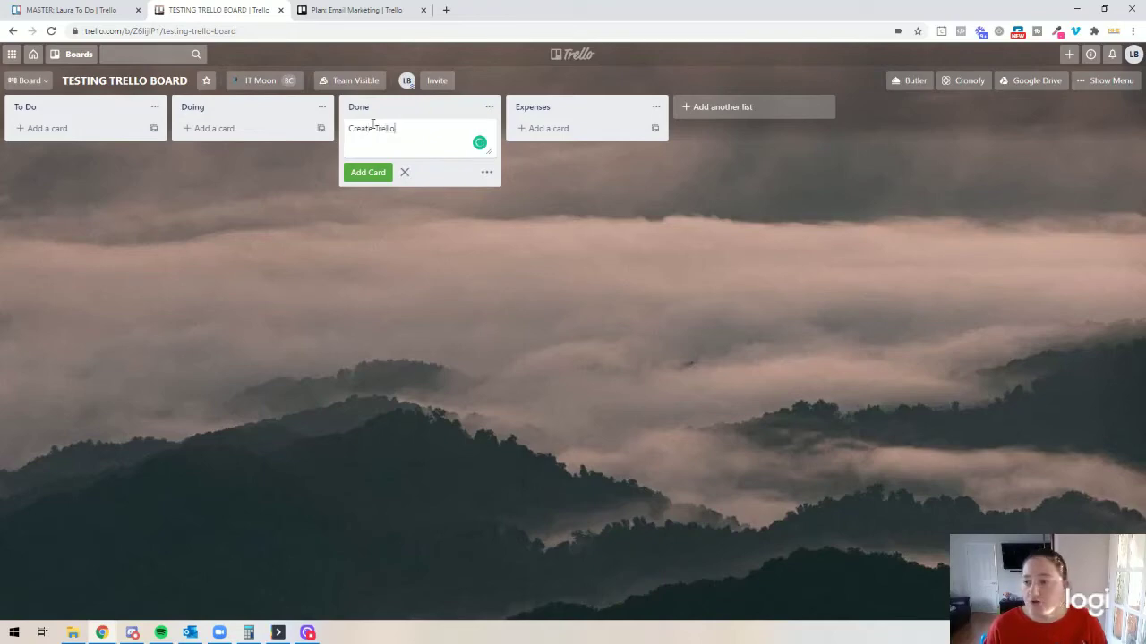
pyautogui.write('nofy Video')
pyautogui.press('Return')
pyautogui.click(385, 128)
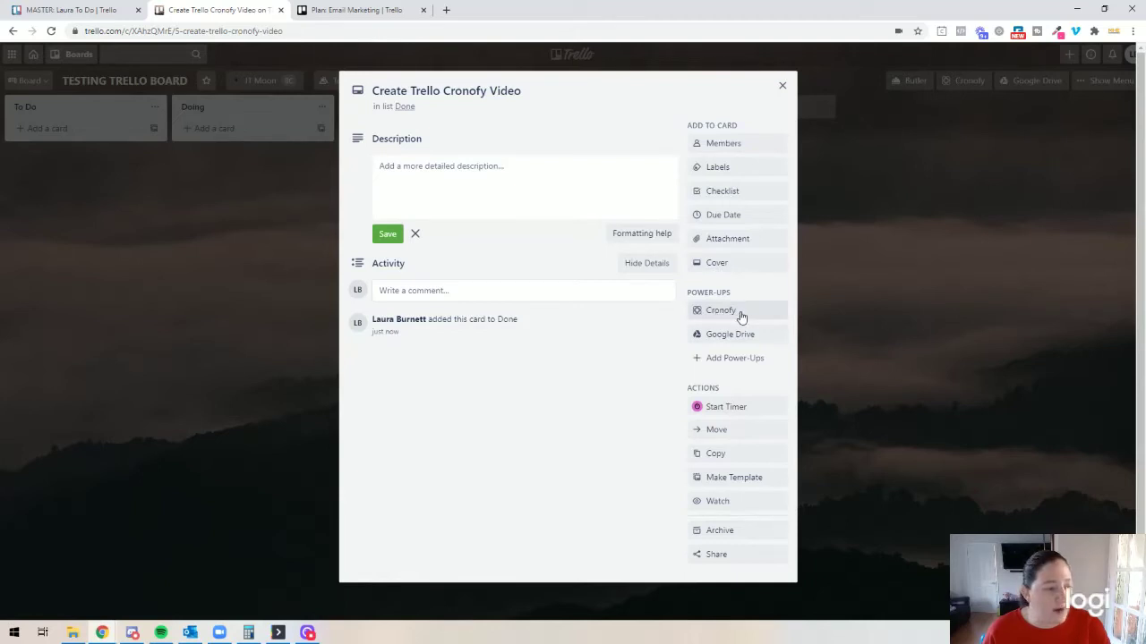
# Step: Give the card a 30-minute event duration and a Nov 11, 11:00 AM due date without reminder
pyautogui.click(707, 313)
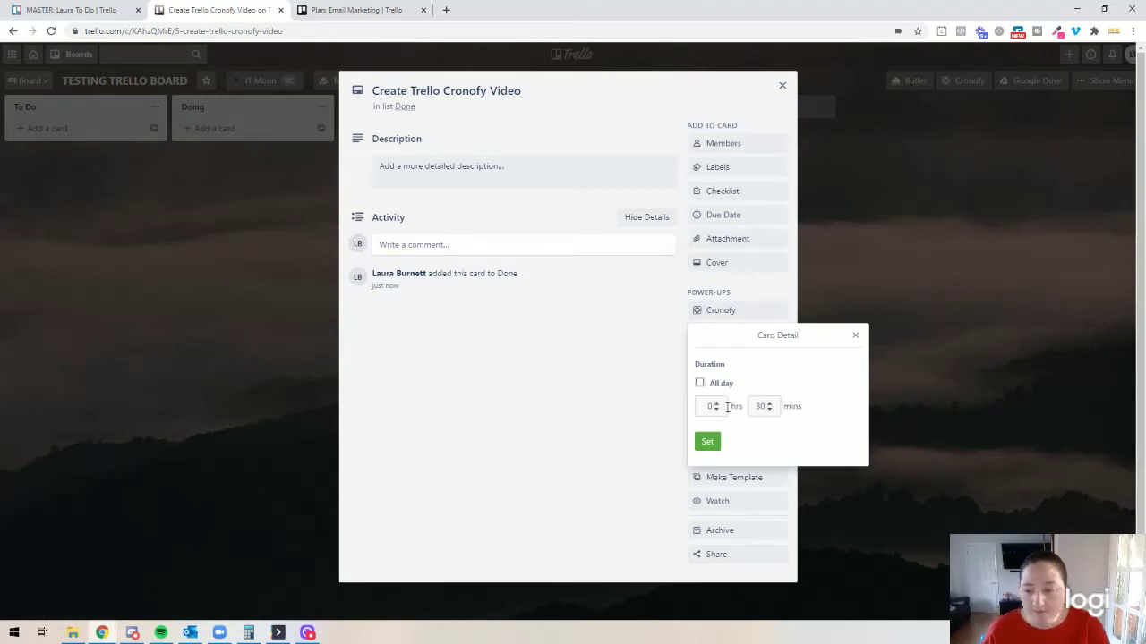
pyautogui.click(707, 442)
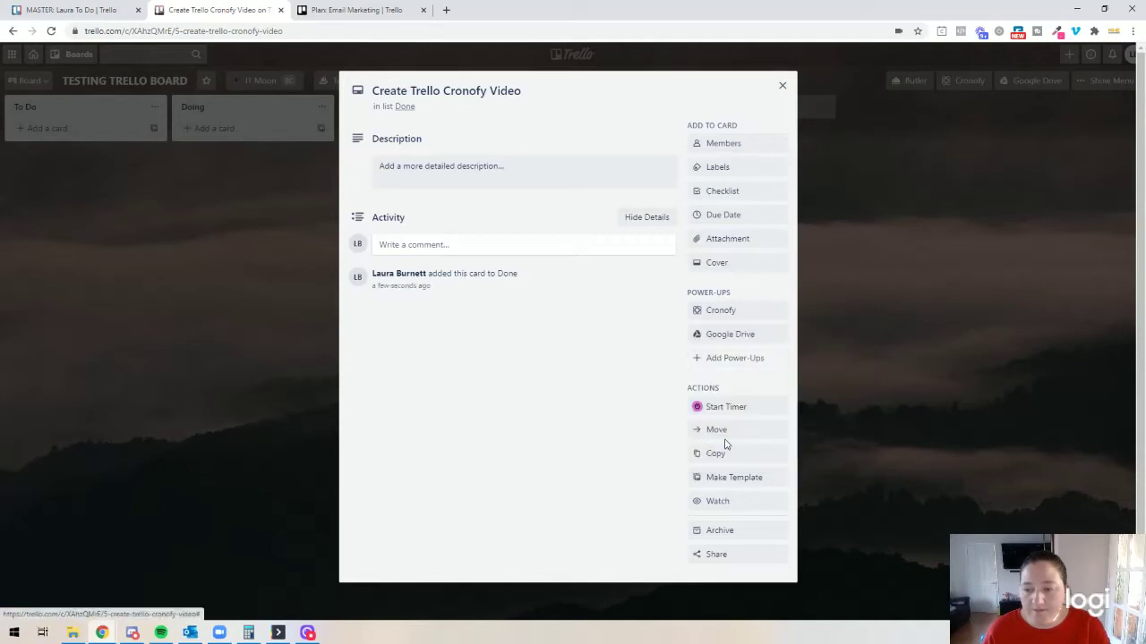
pyautogui.click(712, 214)
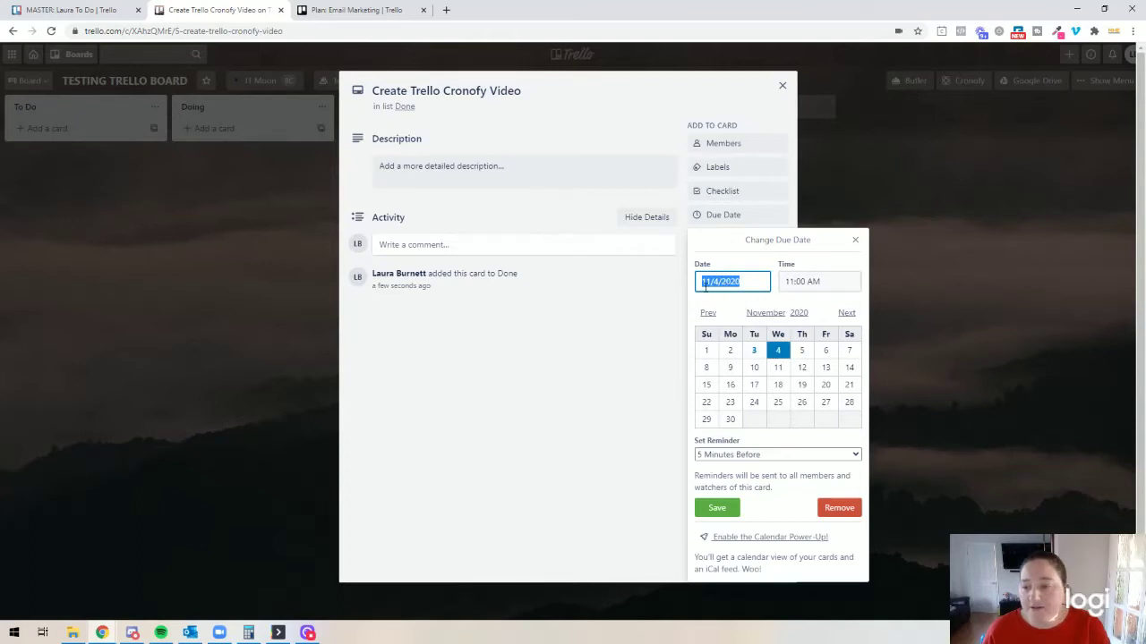
pyautogui.click(778, 367)
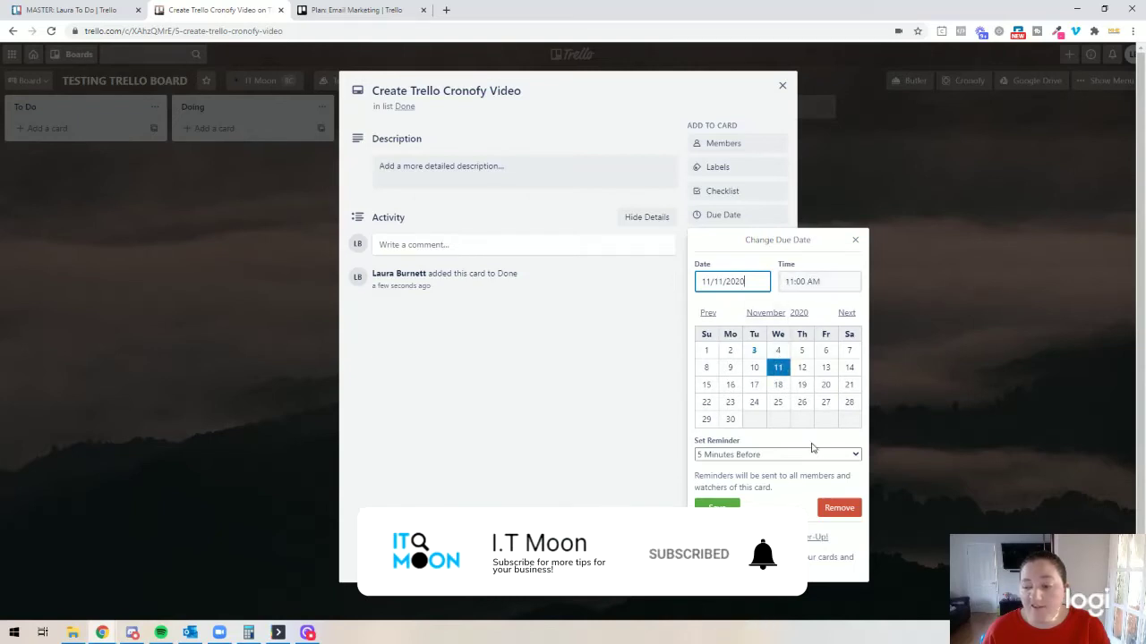
pyautogui.click(724, 456)
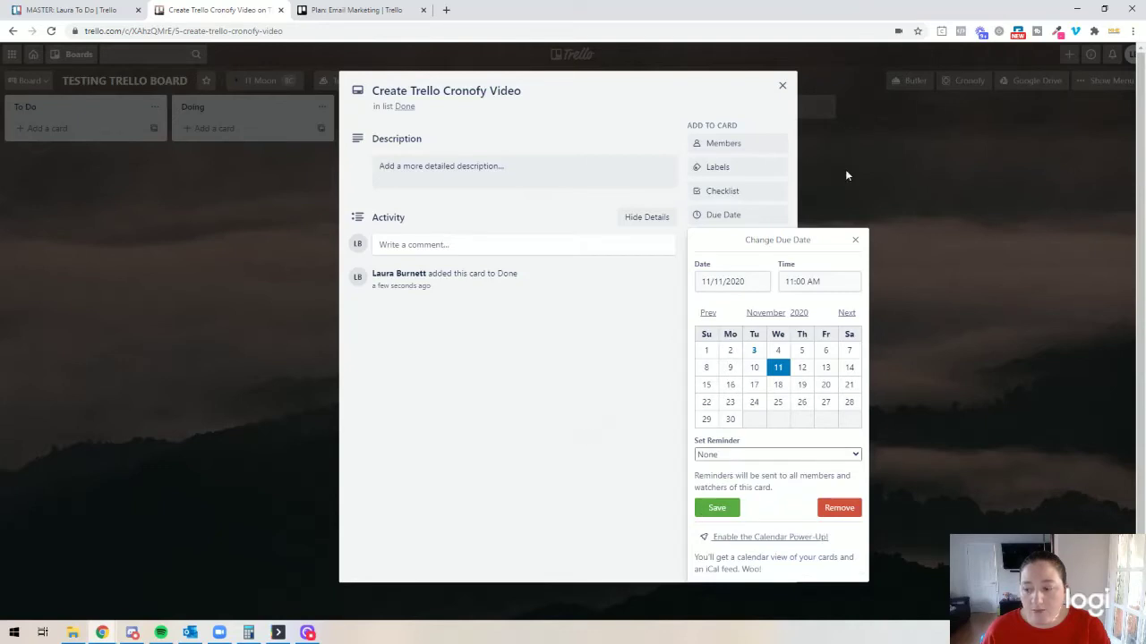
pyautogui.click(717, 507)
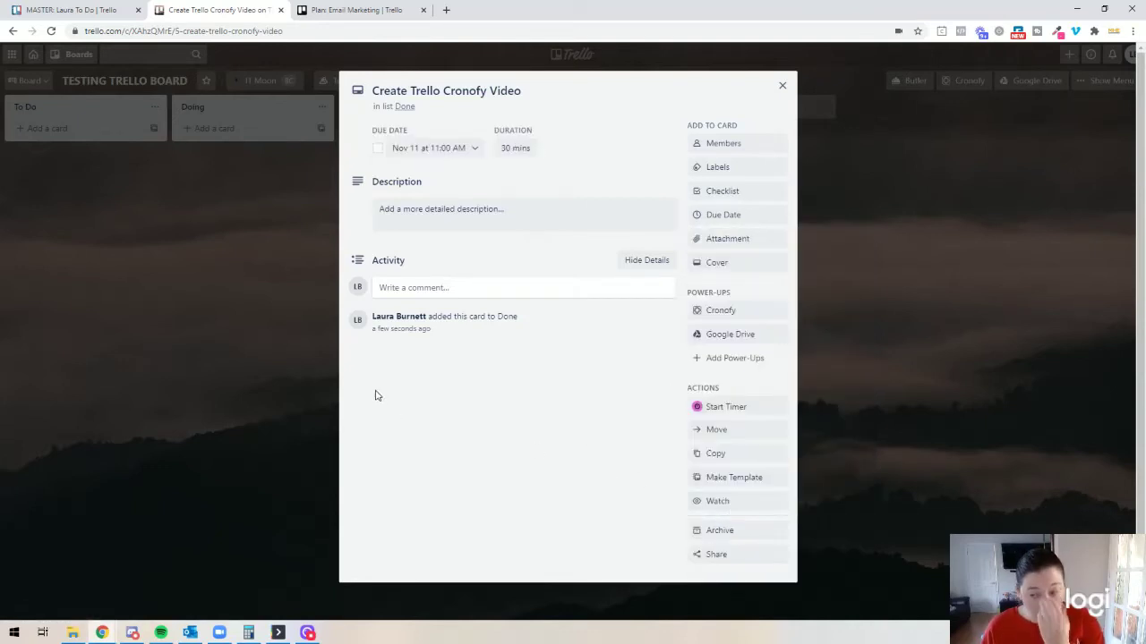
# Step: Change the Cronofy sync's target calendar to TO DO, then switch to Google Calendar
pyautogui.click(252, 331)
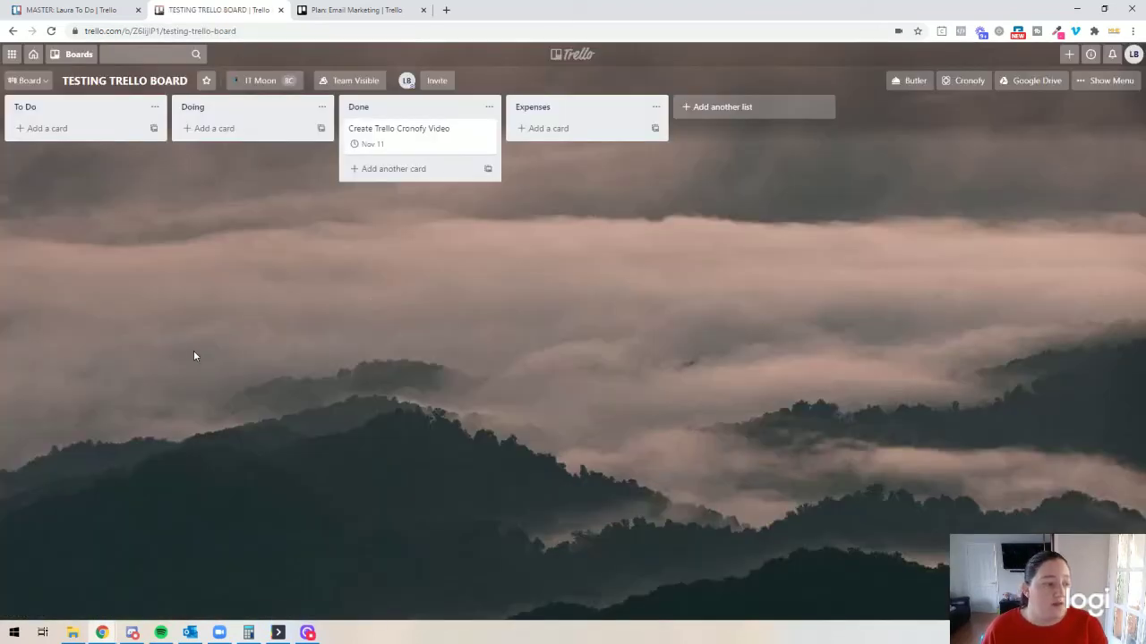
pyautogui.click(967, 81)
pyautogui.click(964, 161)
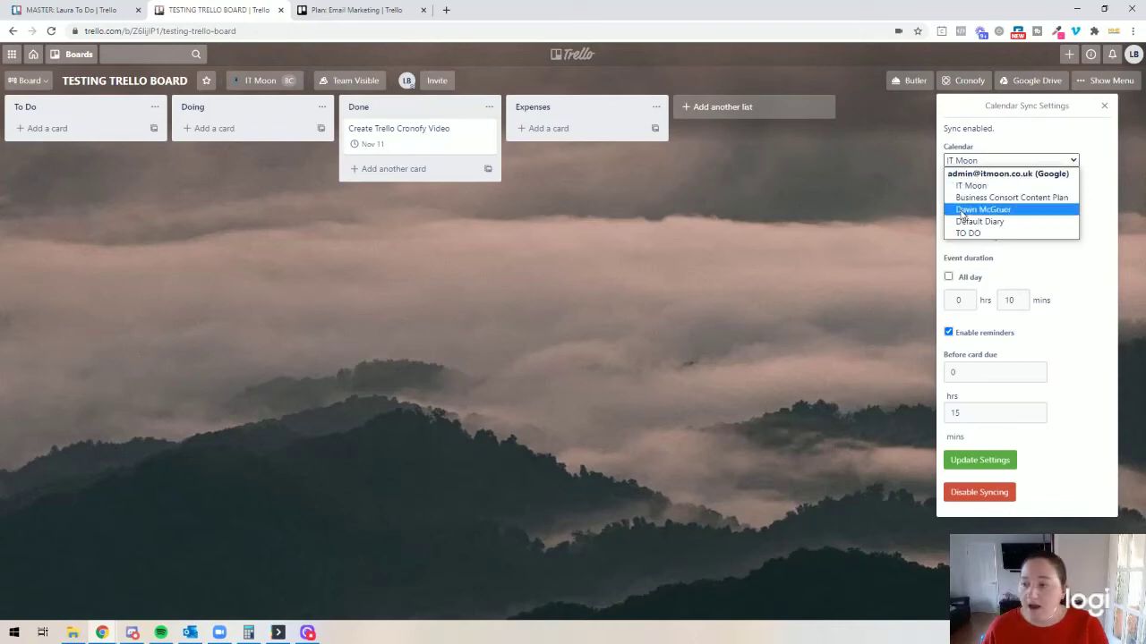
pyautogui.click(975, 234)
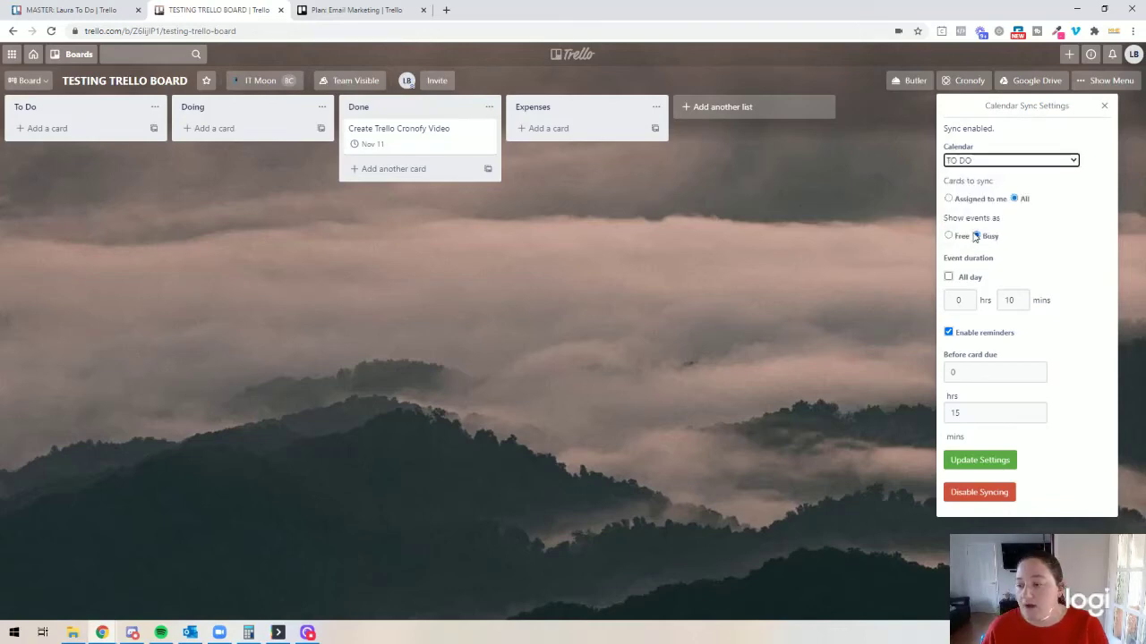
pyautogui.click(967, 460)
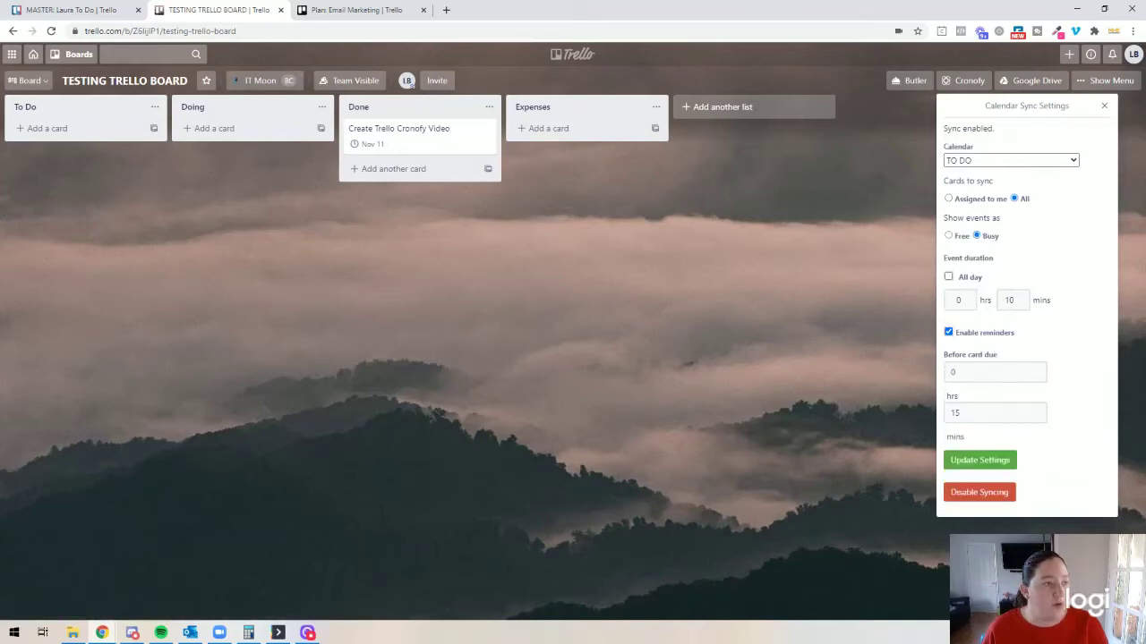
pyautogui.hotkey('alt', 'Tab')
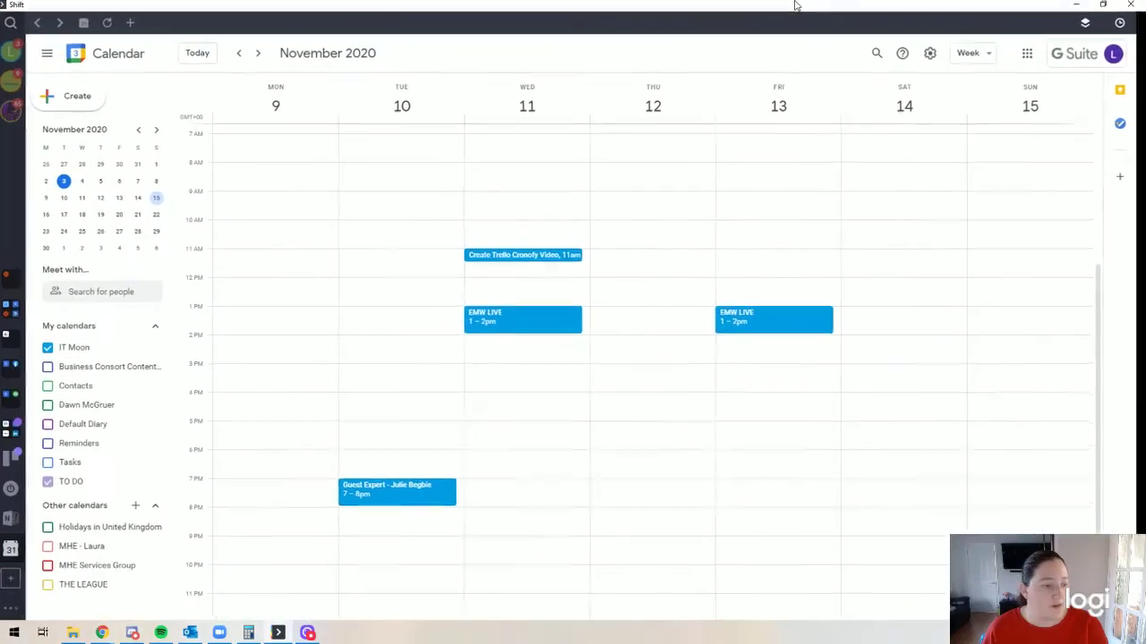
# Step: Hide the IT Moon calendar, drag the video event to Tuesday Nov 10 at 12pm, and reload Trello
pyautogui.click(52, 348)
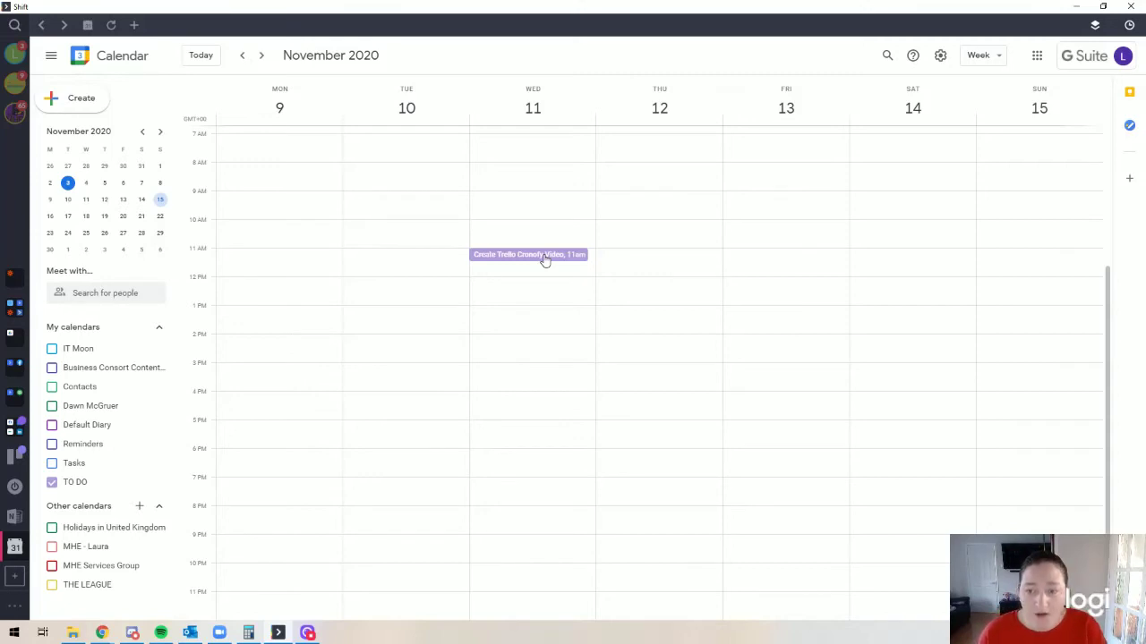
pyautogui.moveTo(545, 260); pyautogui.dragTo(406, 283)
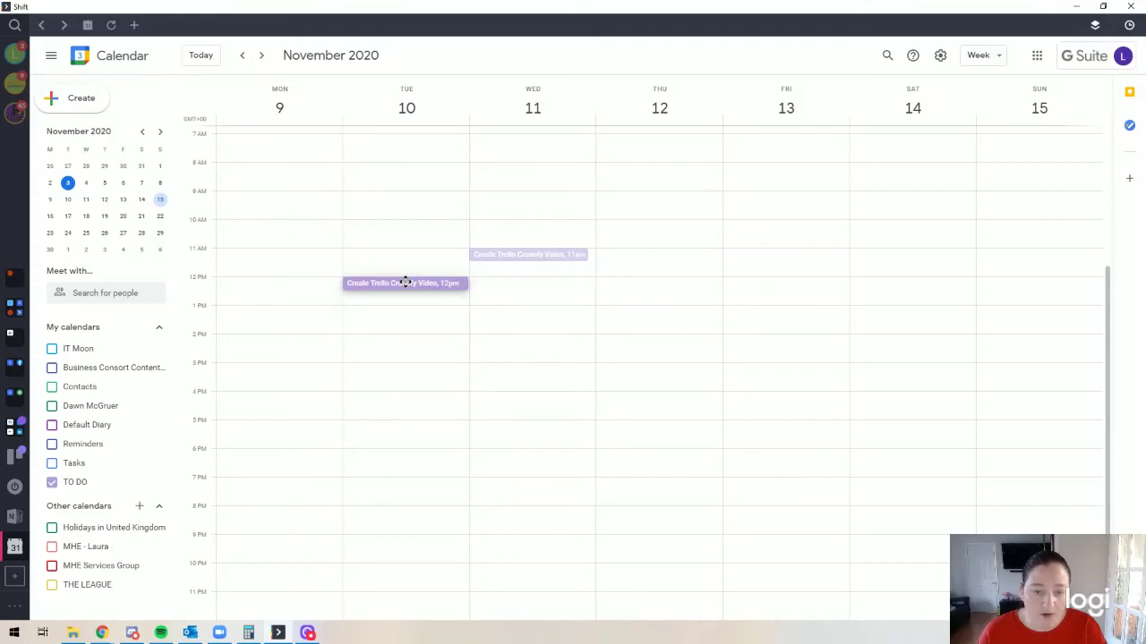
pyautogui.moveTo(406, 283); pyautogui.dragTo(406, 283)
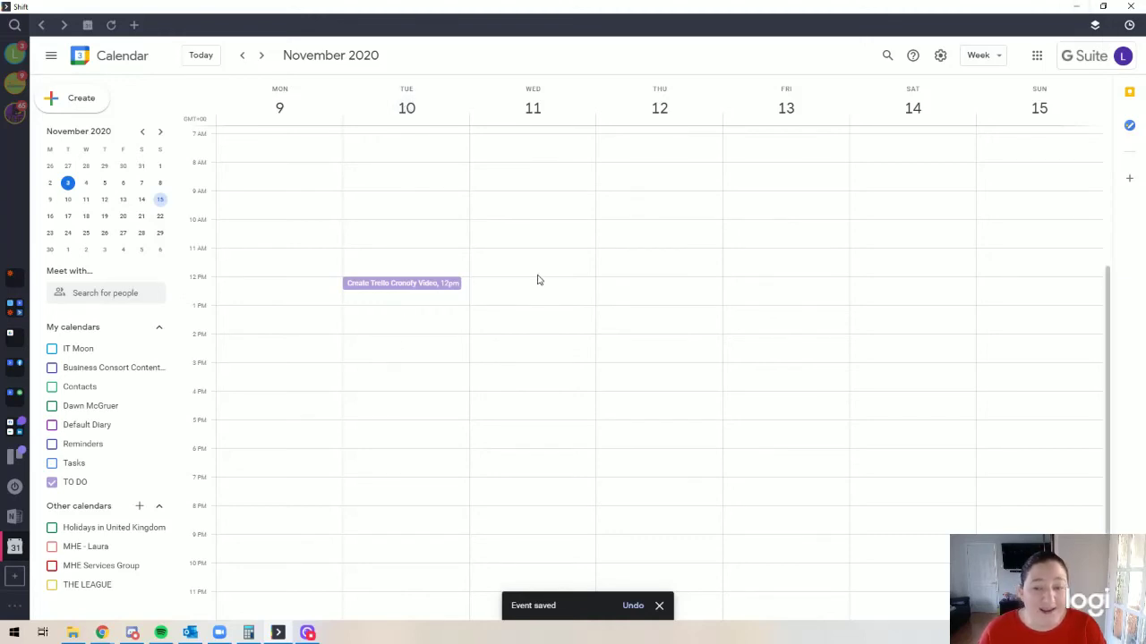
pyautogui.click(1074, 8)
pyautogui.press('F5')
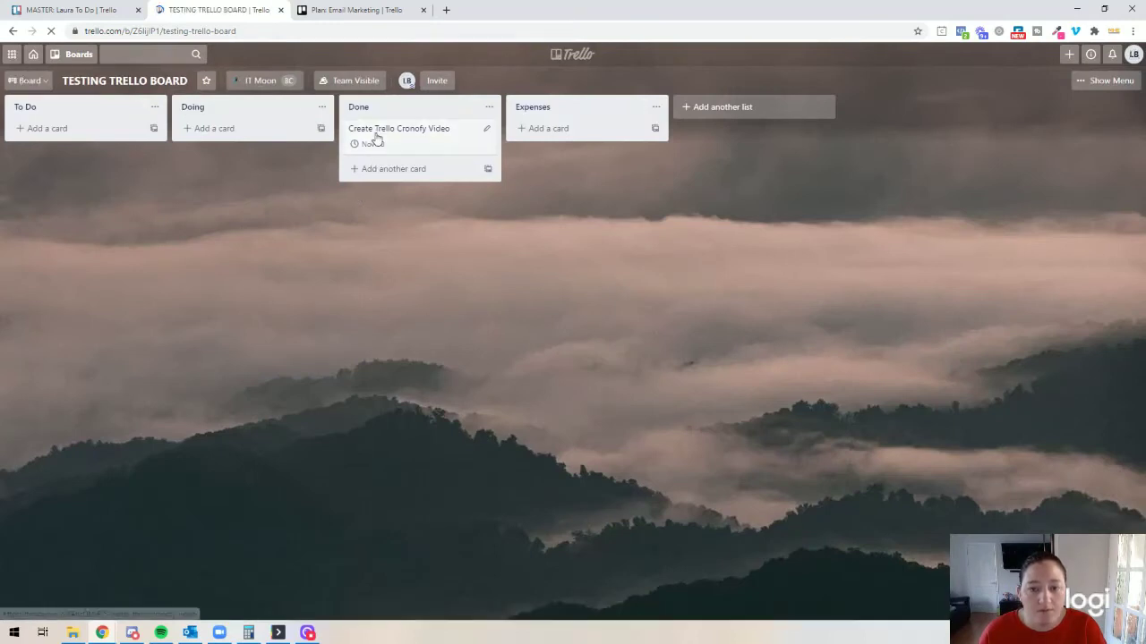
# Step: Change the Create Trello Cronofy Video card's due date to Nov 11 at 12:00 PM
pyautogui.click(374, 138)
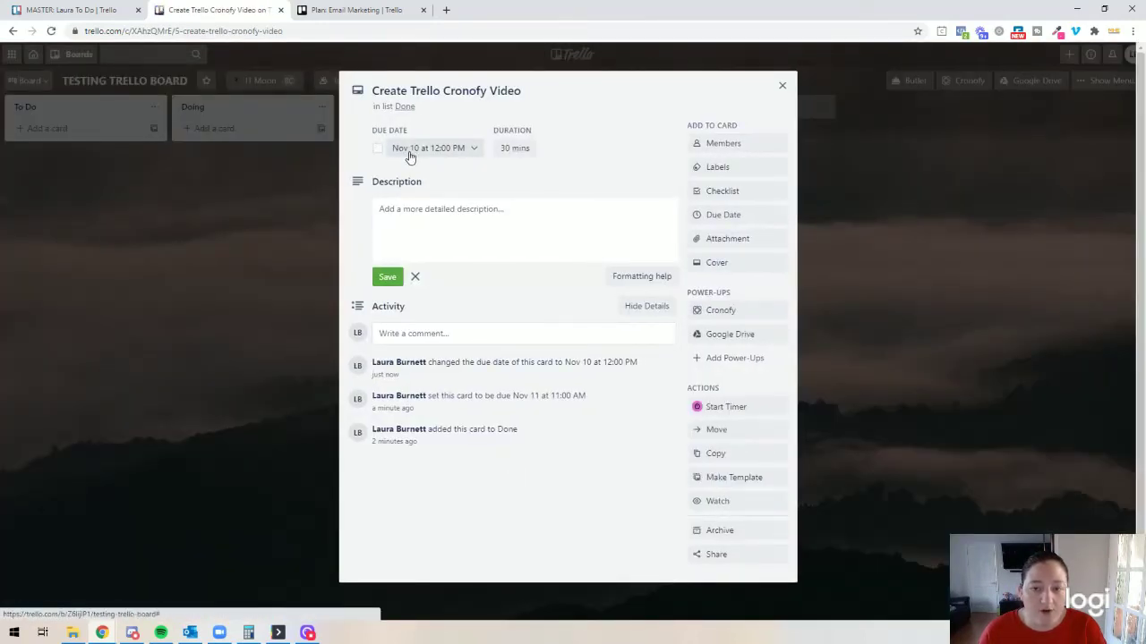
pyautogui.moveTo(430, 148)
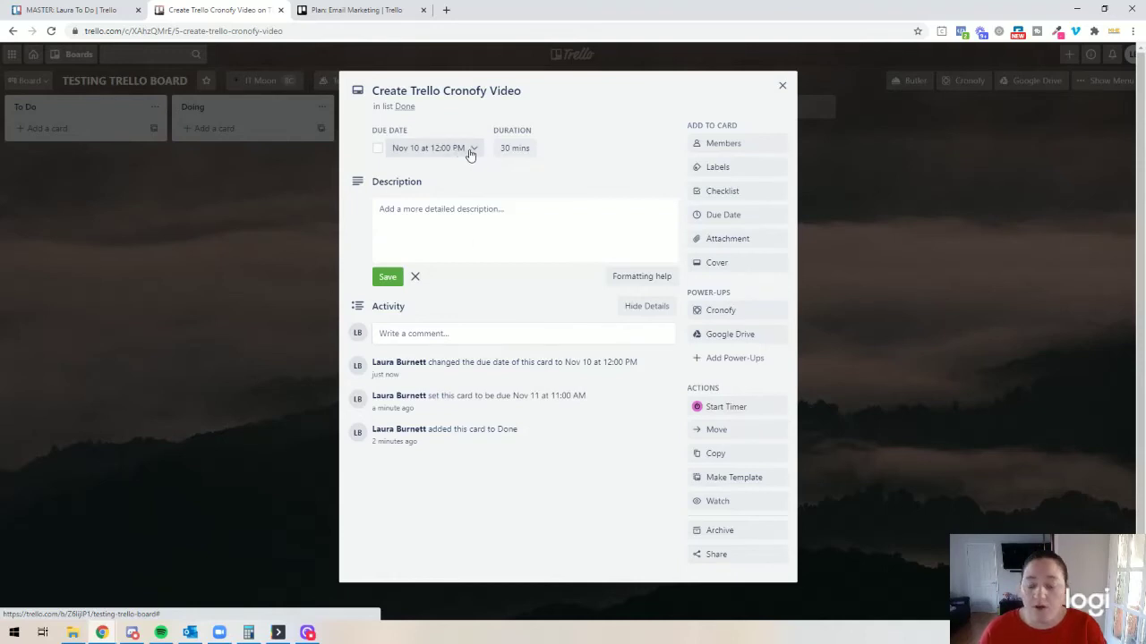
pyautogui.click(474, 150)
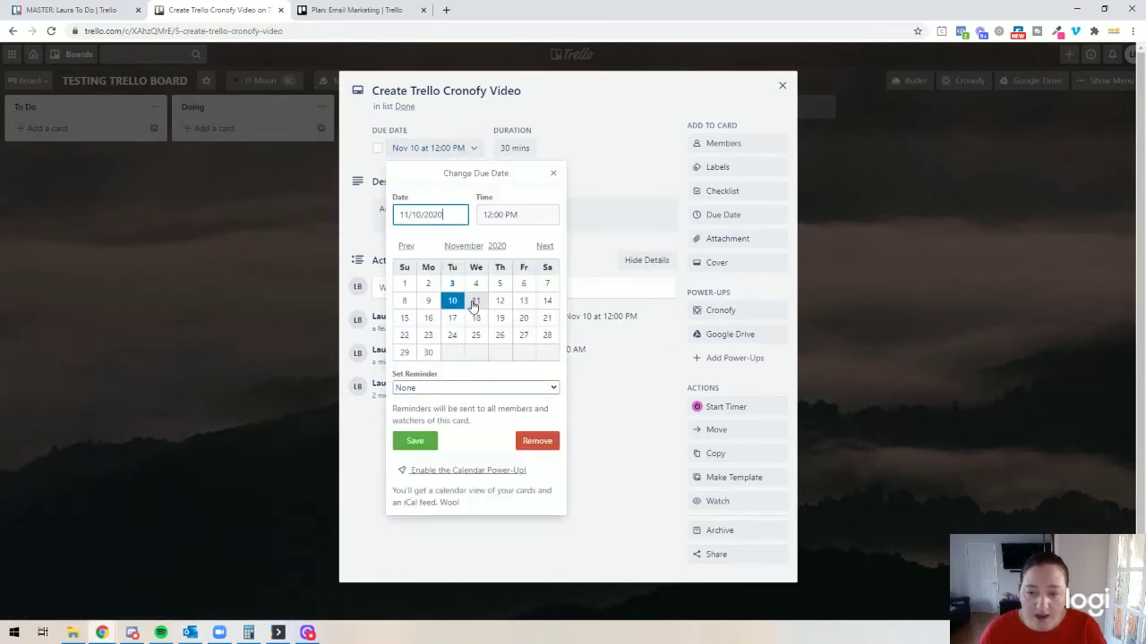
pyautogui.click(475, 303)
pyautogui.click(415, 440)
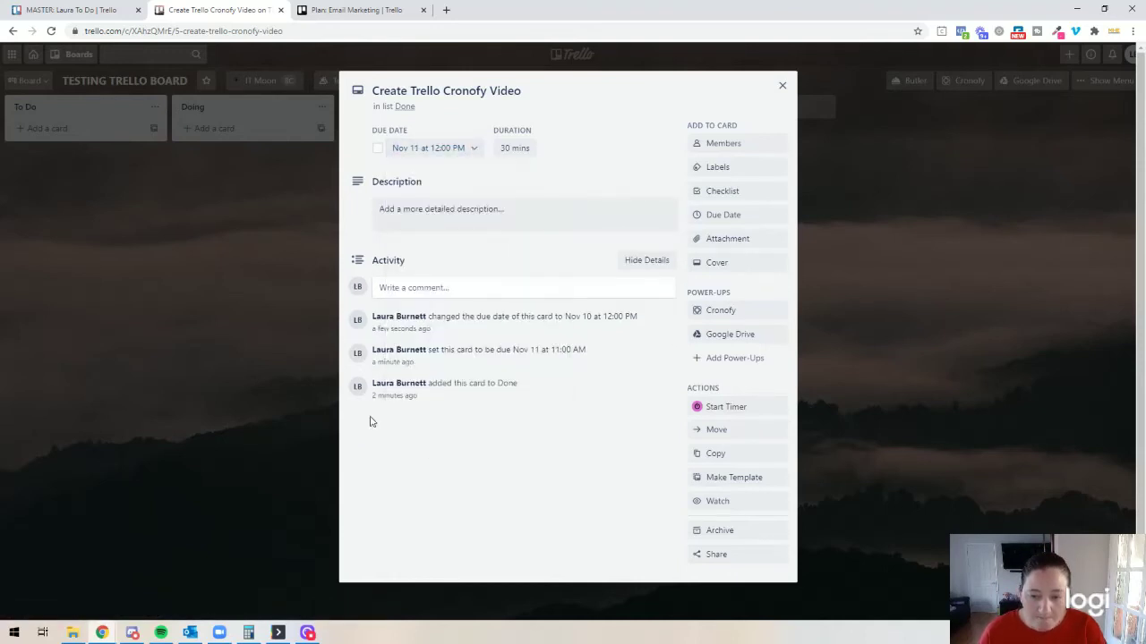
pyautogui.click(251, 330)
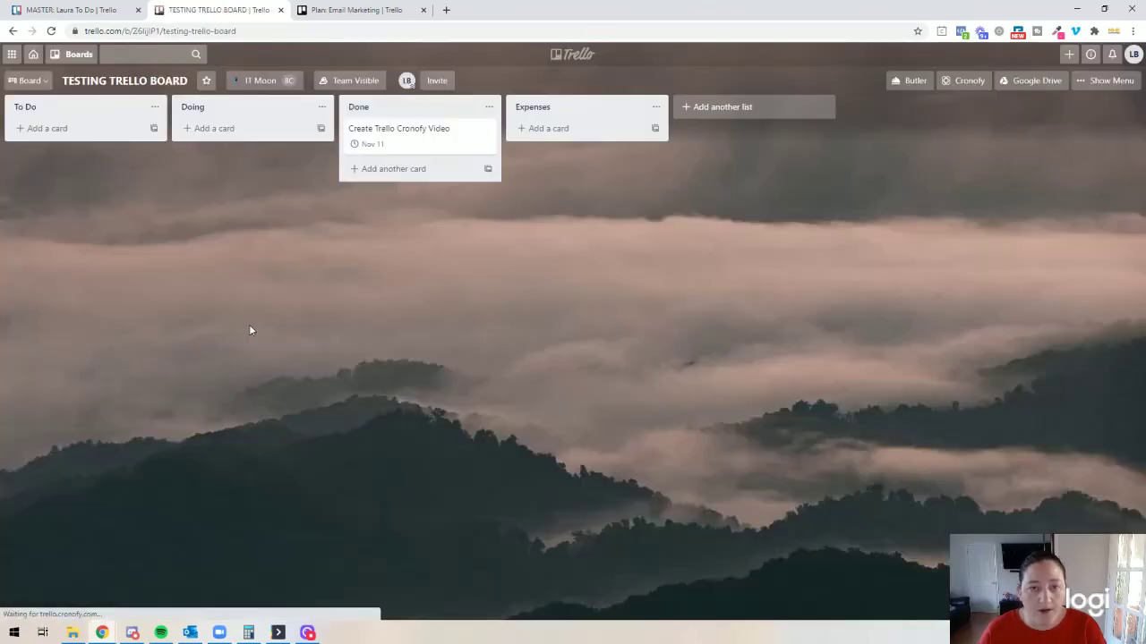
# Step: Reload Google Calendar to see the event at 12pm Wednesday Nov 11, then return to Trello
pyautogui.click(275, 631)
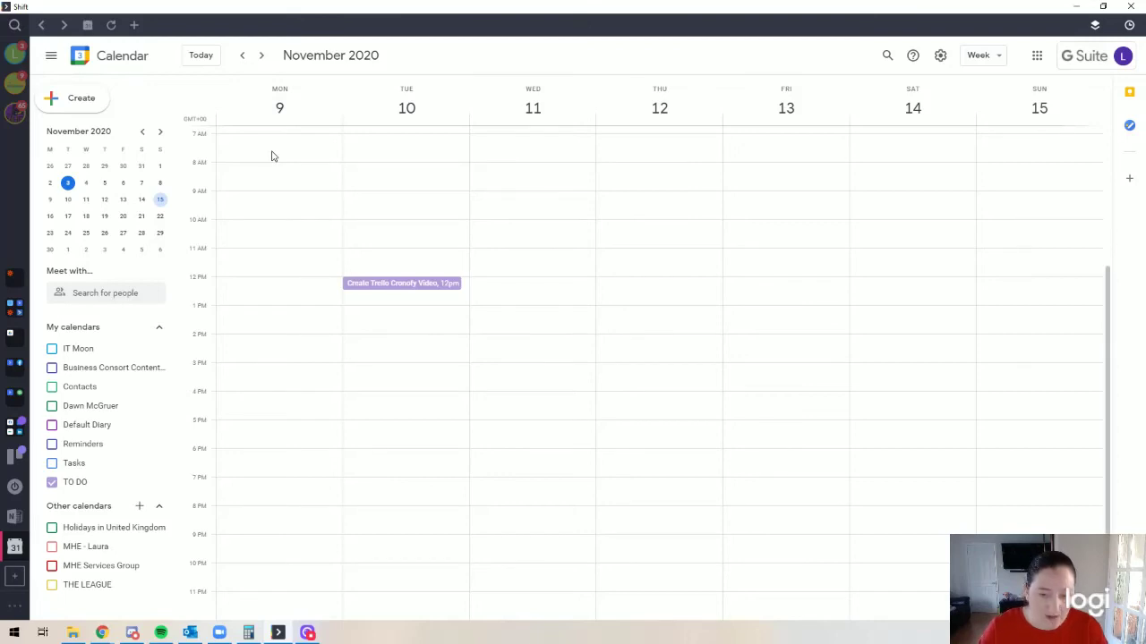
pyautogui.click(111, 25)
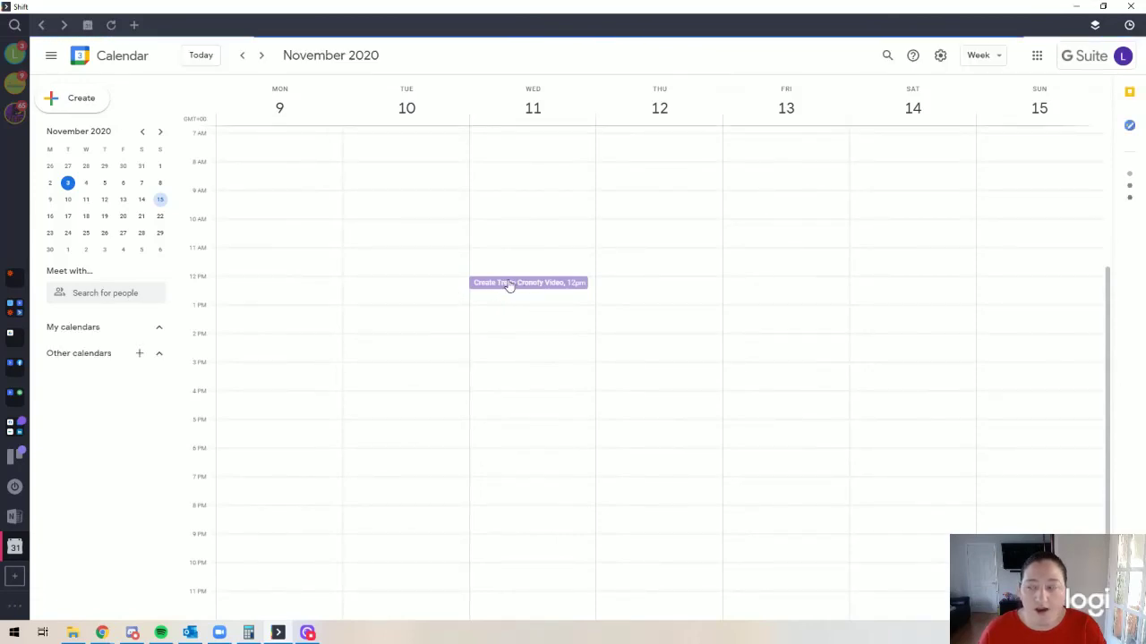
pyautogui.click(1079, 7)
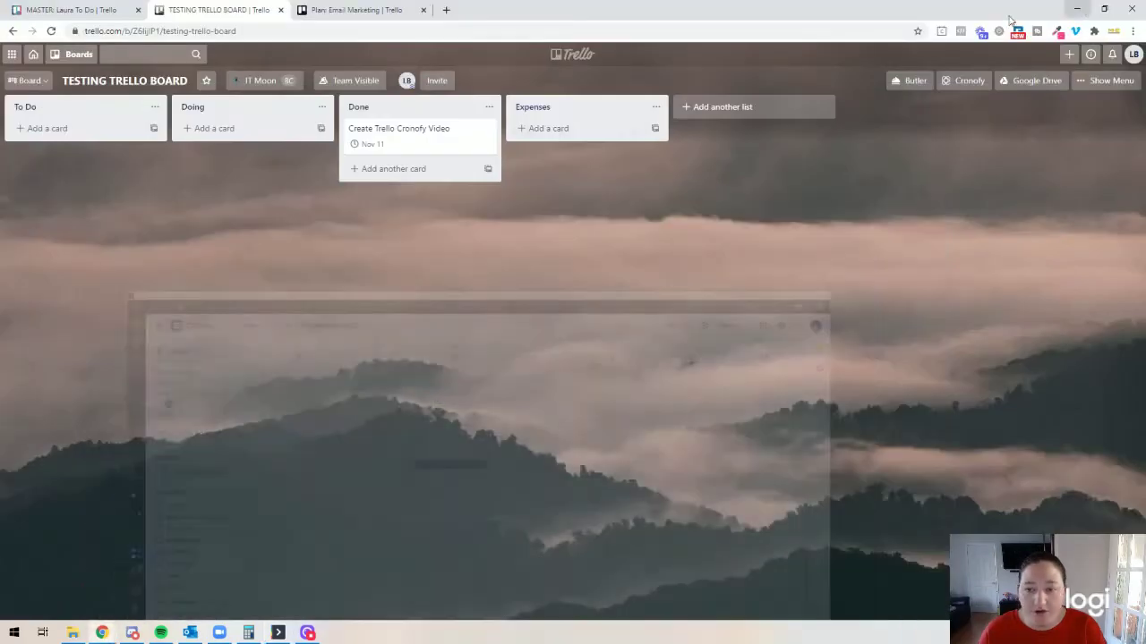
# Step: Archive and permanently delete the Create Trello Cronofy Video card, then minimize Chrome
pyautogui.click(446, 131)
pyautogui.click(757, 528)
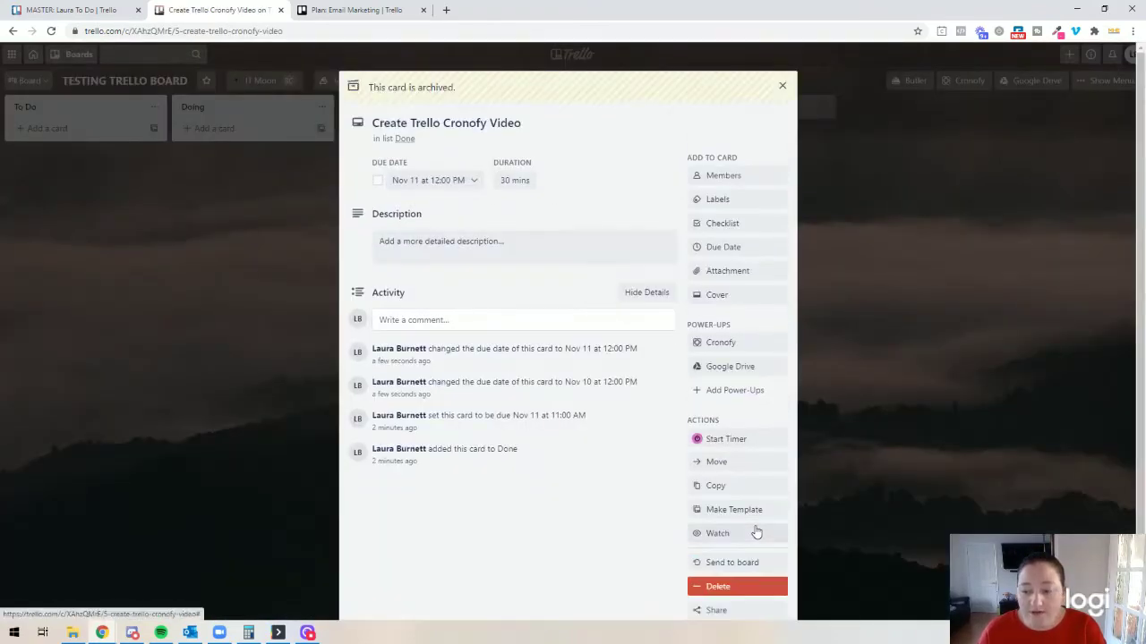
pyautogui.click(721, 585)
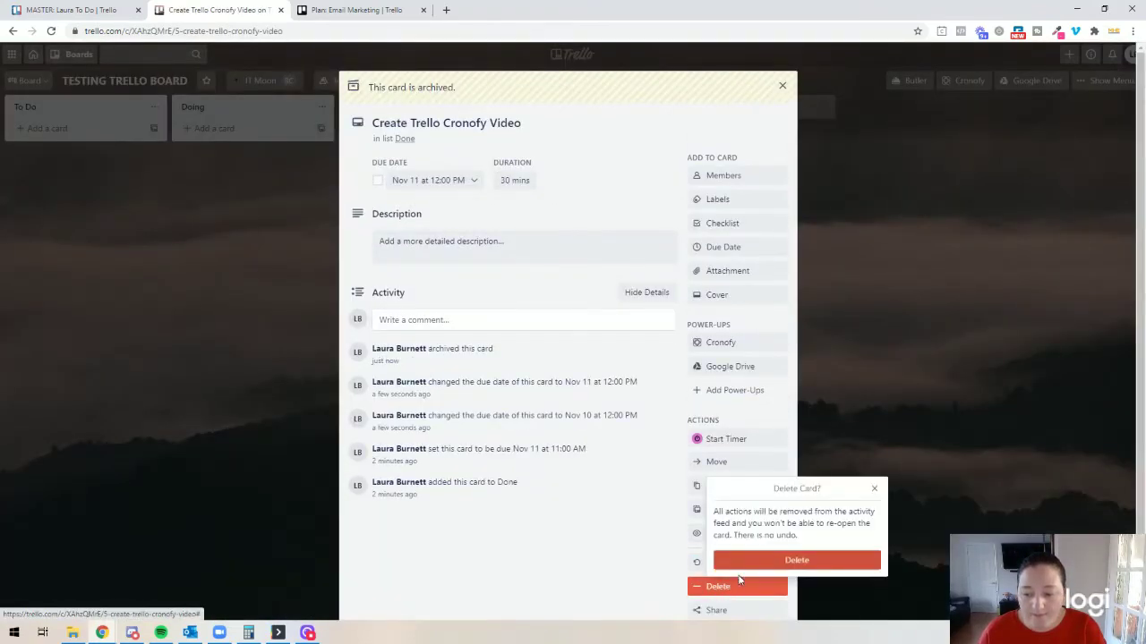
pyautogui.click(752, 564)
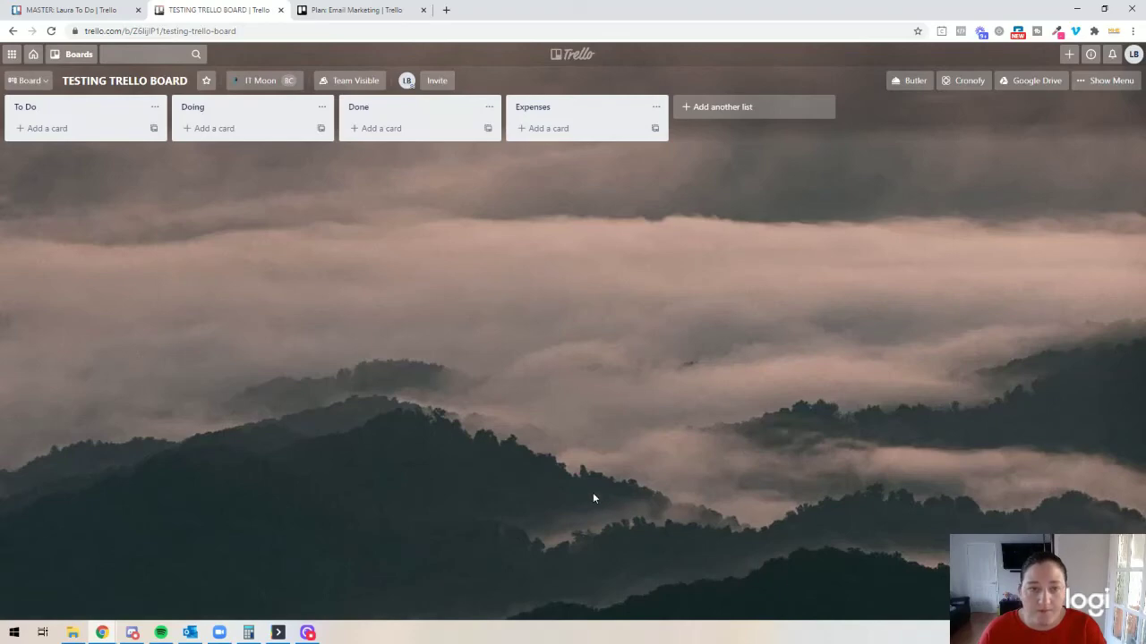
pyautogui.click(1077, 8)
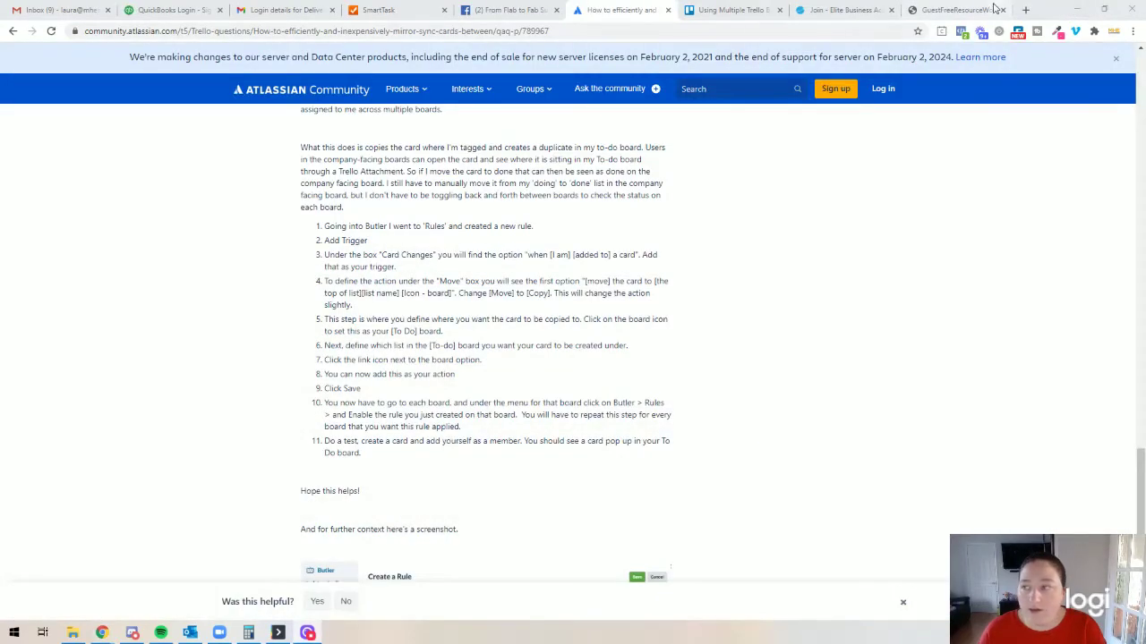
# Step: Reload Google Calendar to confirm the Nov 9–15 week no longer shows the deleted card's event
pyautogui.click(279, 632)
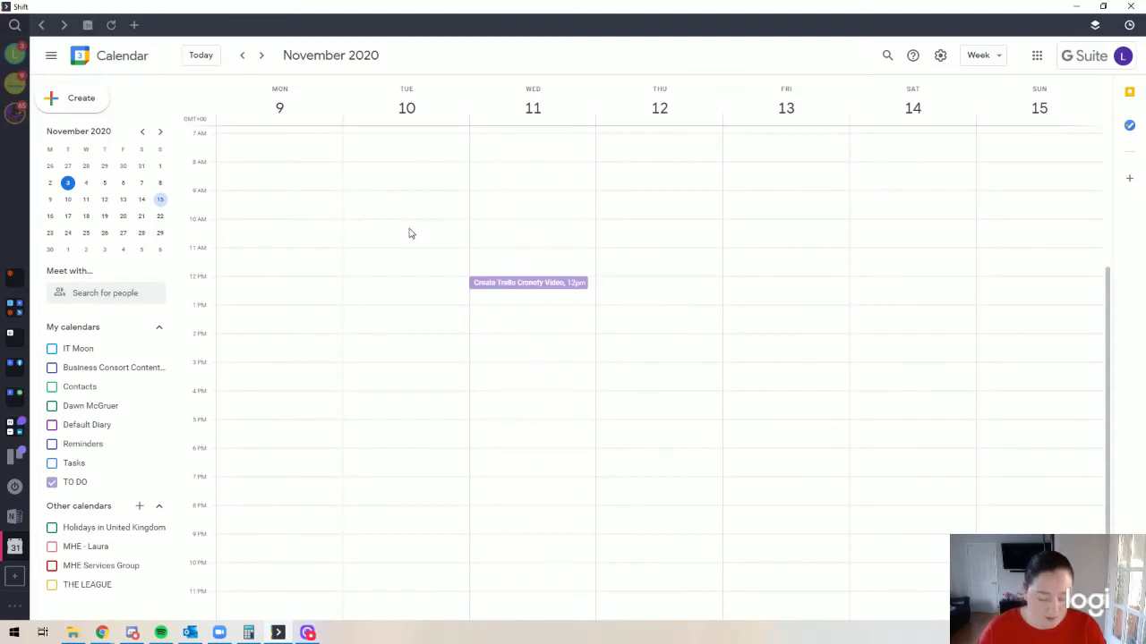
pyautogui.click(112, 24)
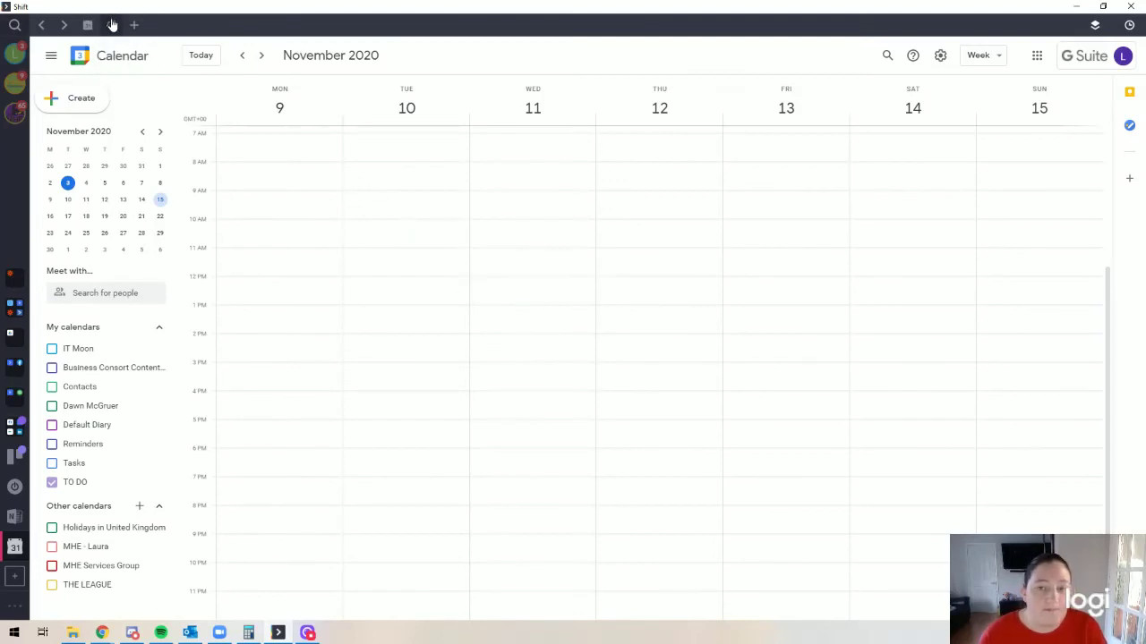